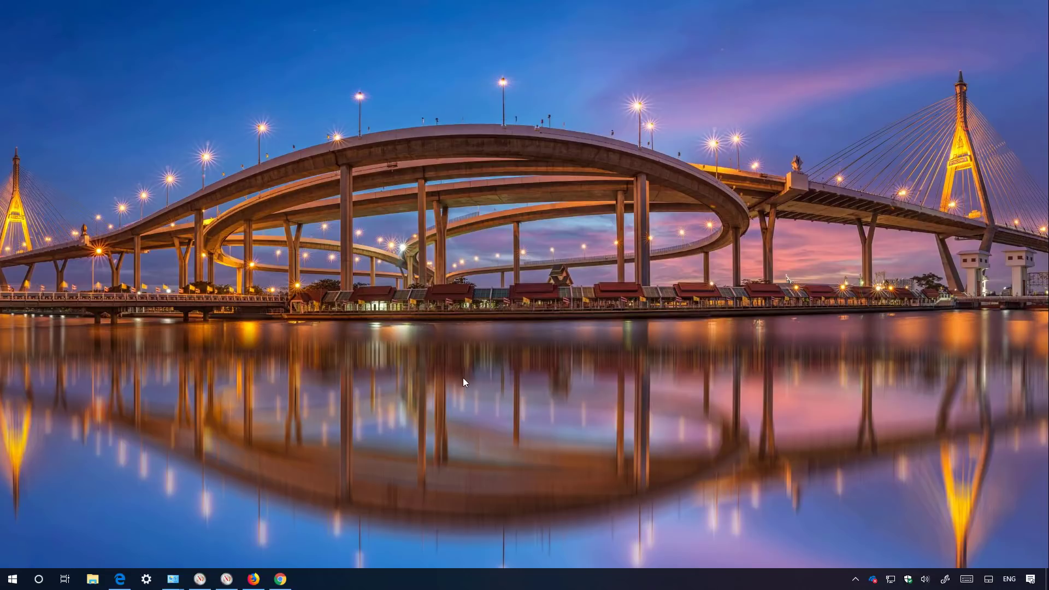
- Bring Edge back with the Download Windows 10 page showing, leaving its address unchanged
{"action": "left_click", "coordinate": [119, 579]}
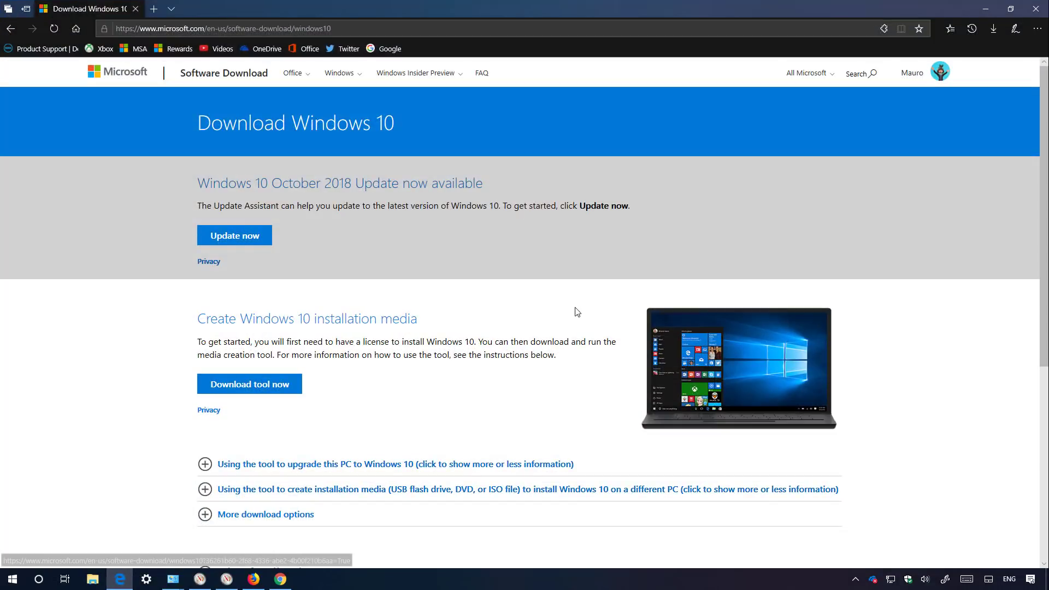
{"action": "left_click", "coordinate": [150, 30]}
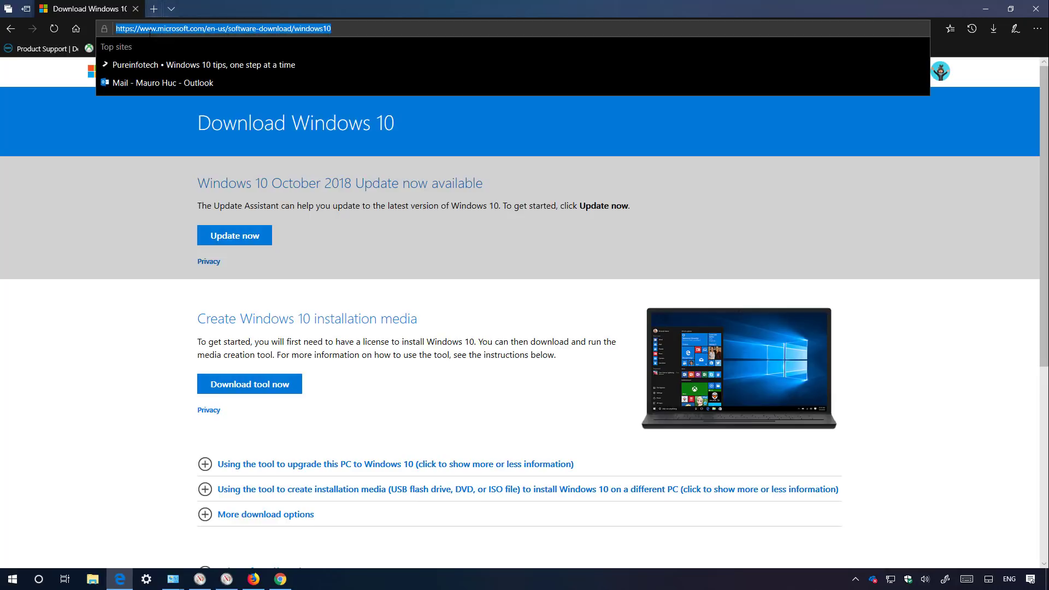
{"action": "key", "text": "Escape"}
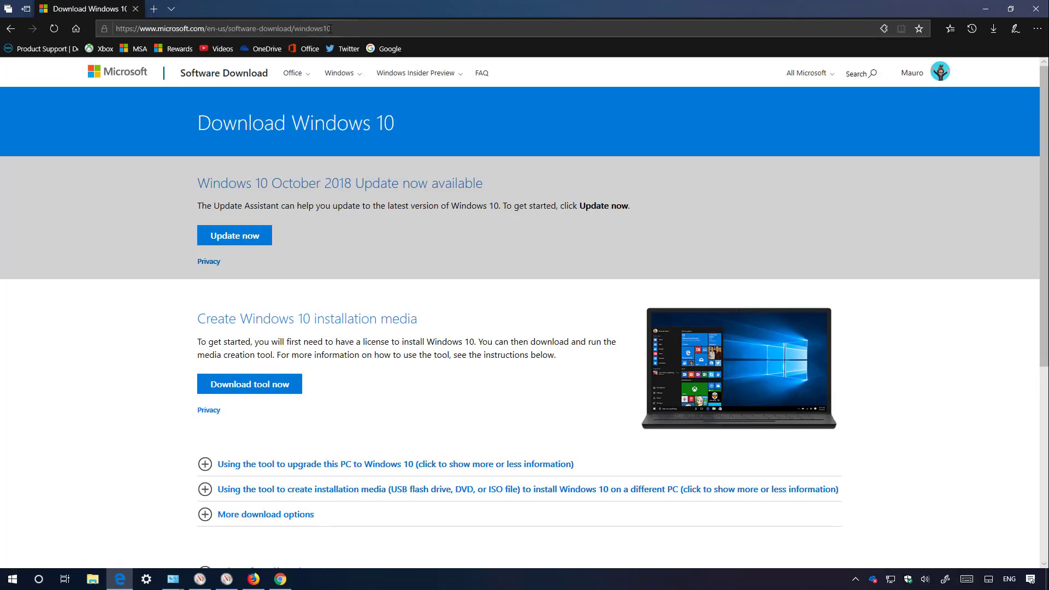
{"action": "left_click", "coordinate": [330, 29]}
{"action": "left_click", "coordinate": [495, 254]}
{"action": "left_click", "coordinate": [252, 30]}
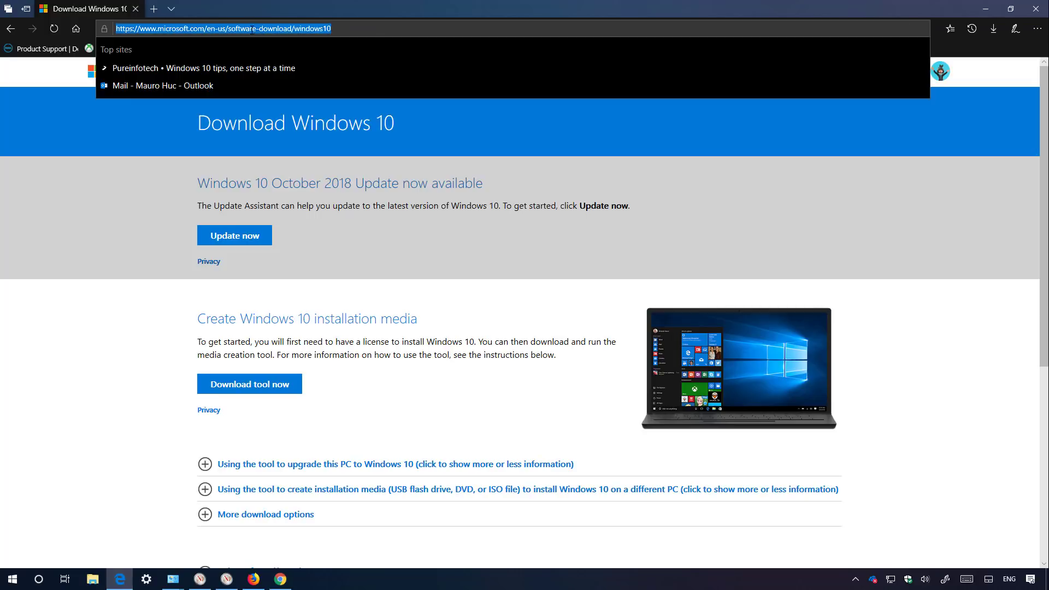
{"action": "left_click", "coordinate": [415, 244]}
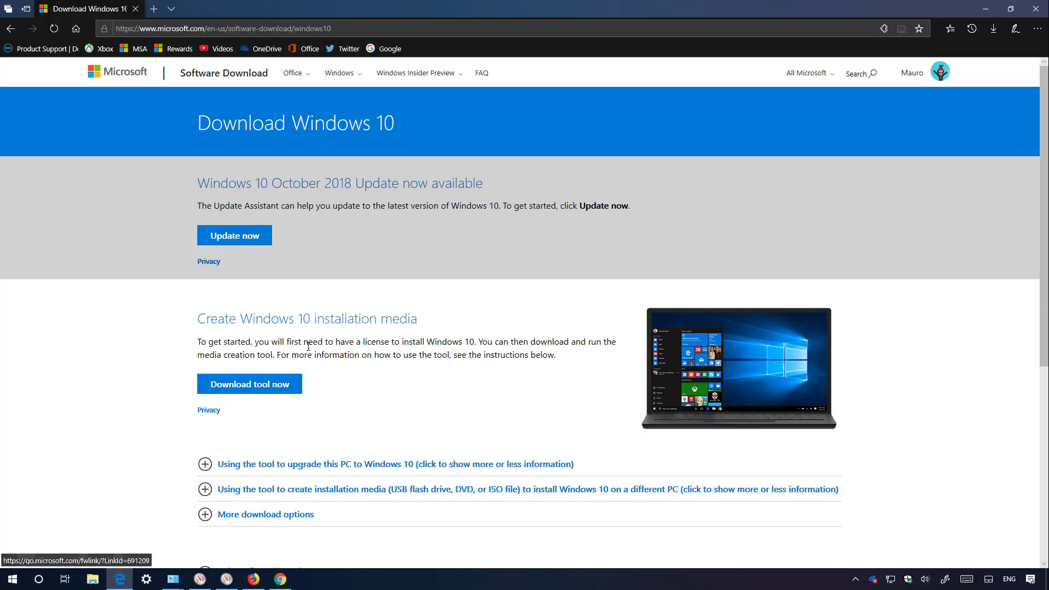
- Open the F12 developer tools via Inspect element, then switch to a new blank tab
{"action": "right_click", "coordinate": [512, 253]}
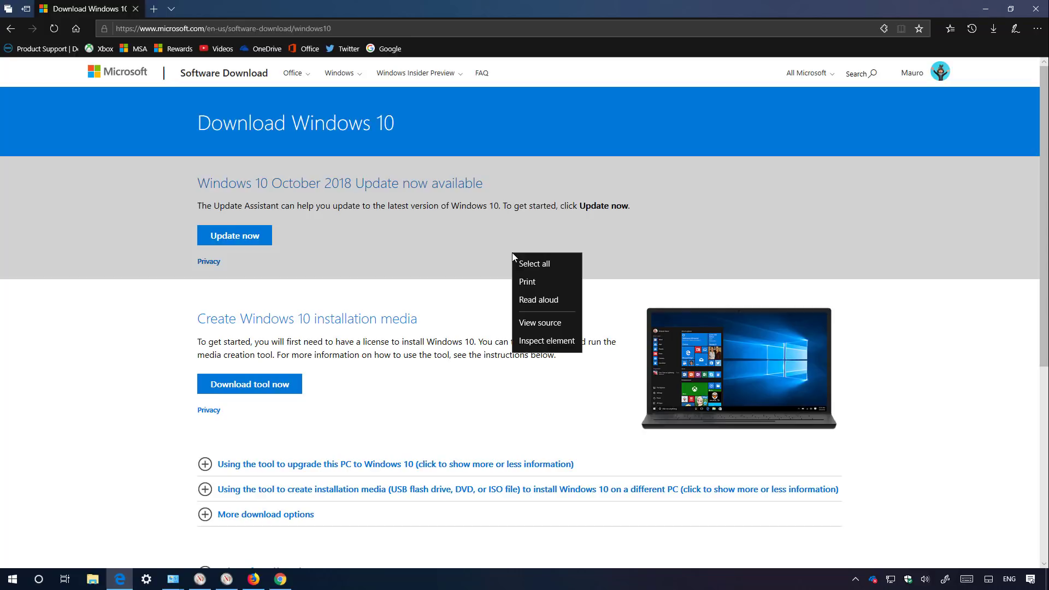
{"action": "left_click", "coordinate": [544, 345]}
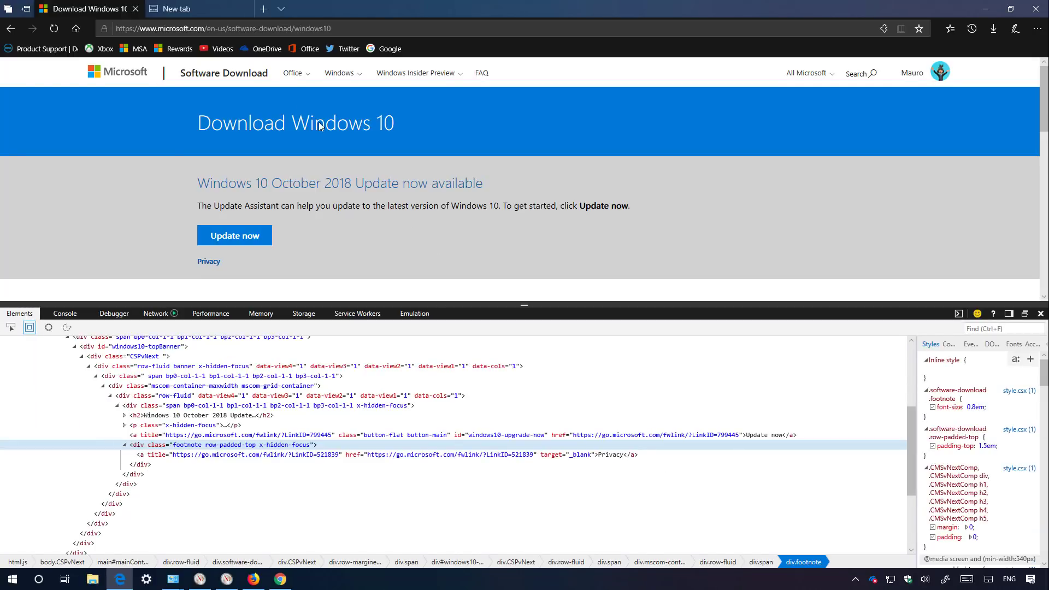
{"action": "left_click", "coordinate": [208, 8]}
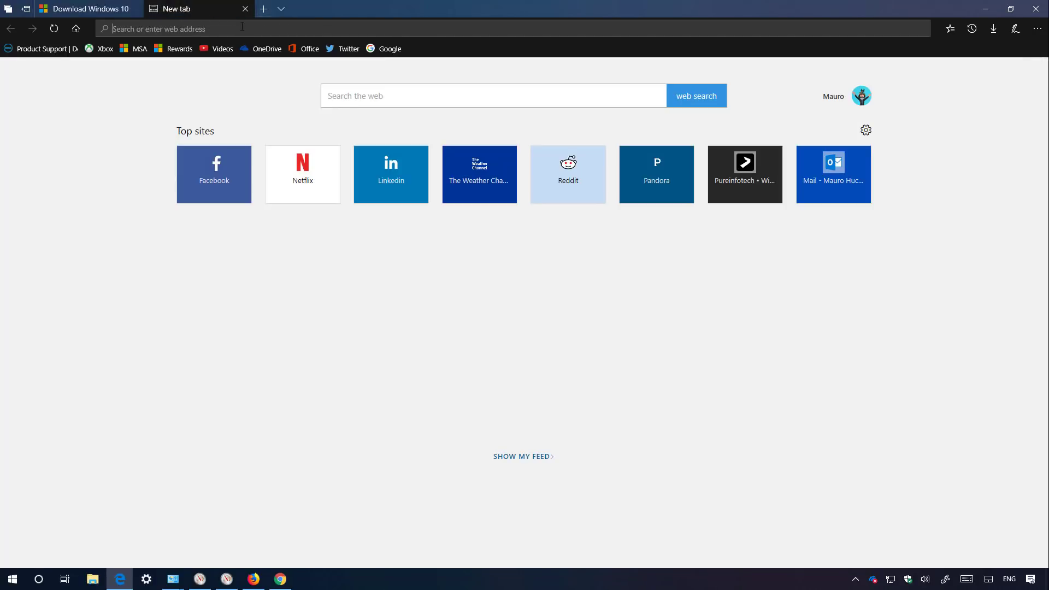
- Load about:flags in the new tab, then return to the Download Windows 10 tab
{"action": "type", "text": "about:flags"}
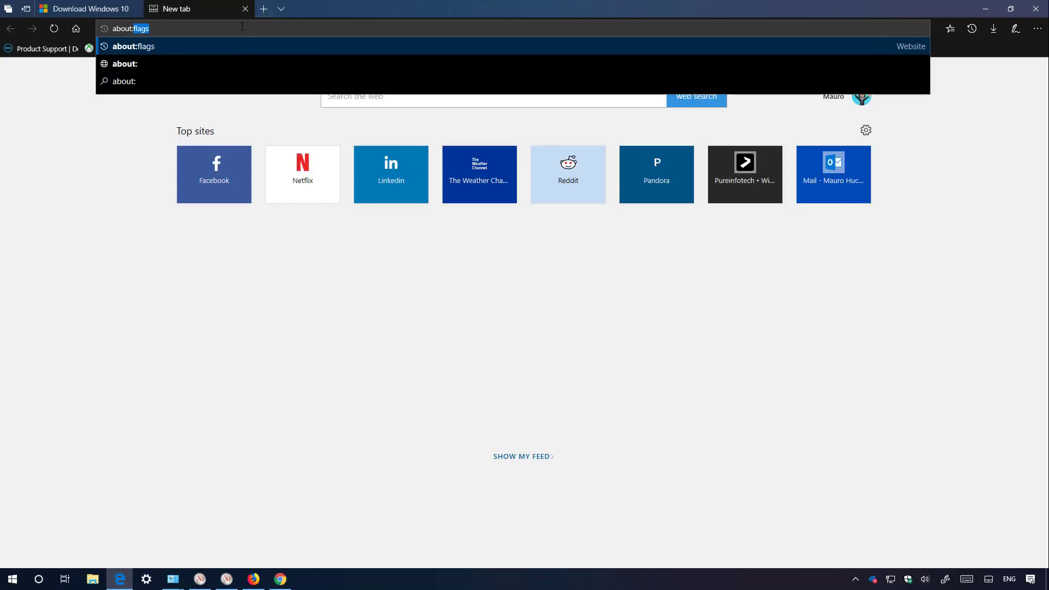
{"action": "key", "text": "Return"}
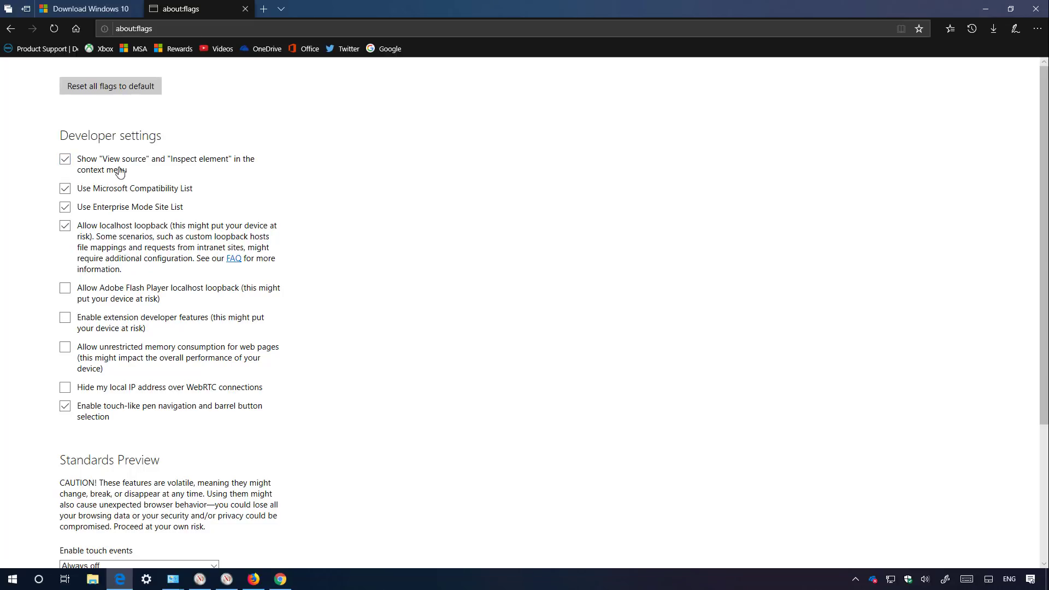
{"action": "key", "text": "ctrl+Tab"}
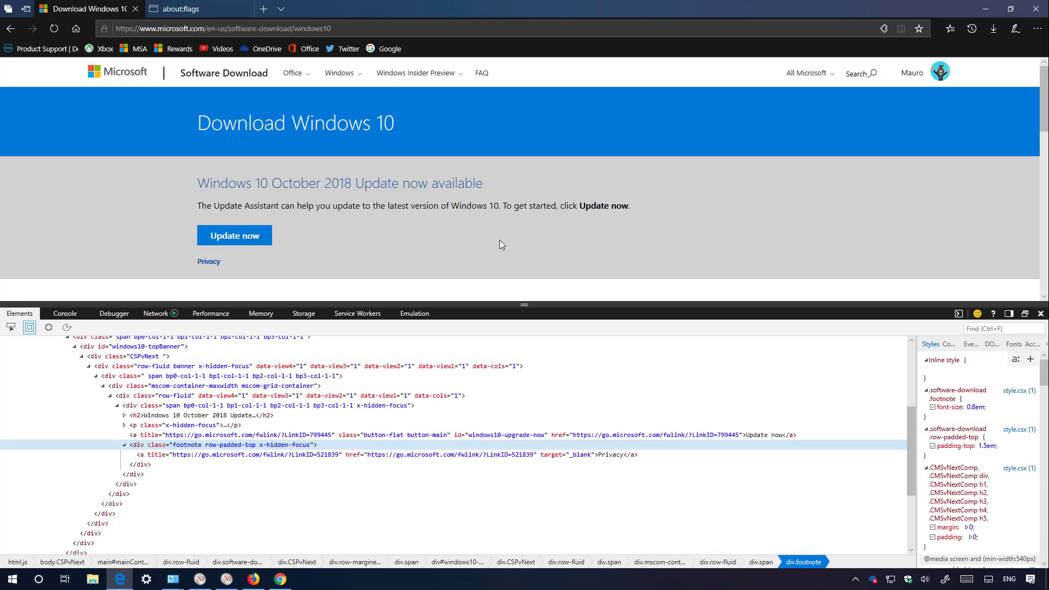
- Set the F12 Emulation user agent string to Apple Safari (iPad)
{"action": "right_click", "coordinate": [664, 191]}
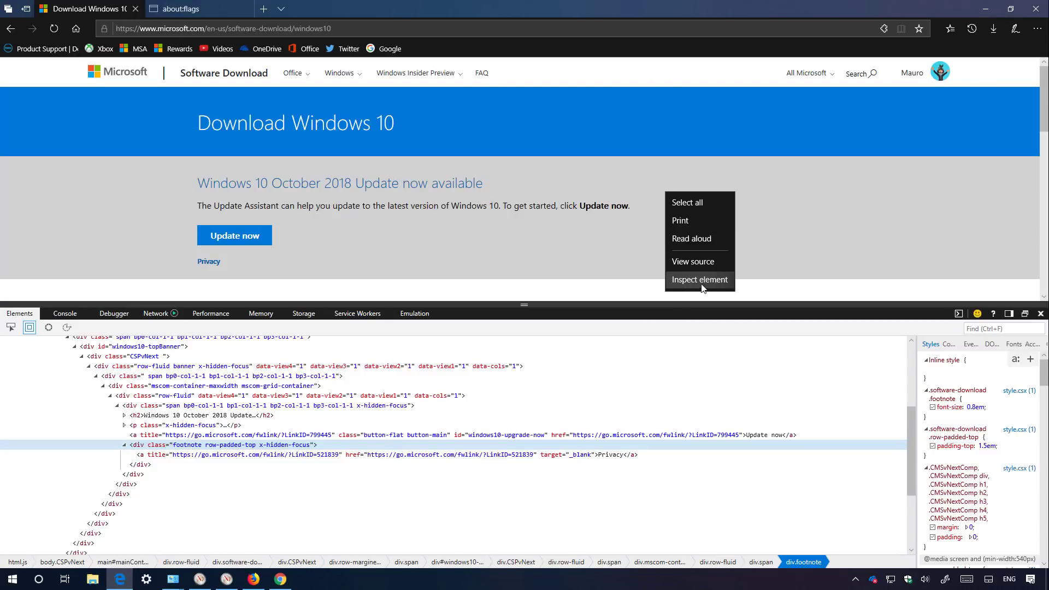
{"action": "left_click", "coordinate": [526, 313]}
{"action": "left_click", "coordinate": [414, 313]}
{"action": "left_click", "coordinate": [326, 376]}
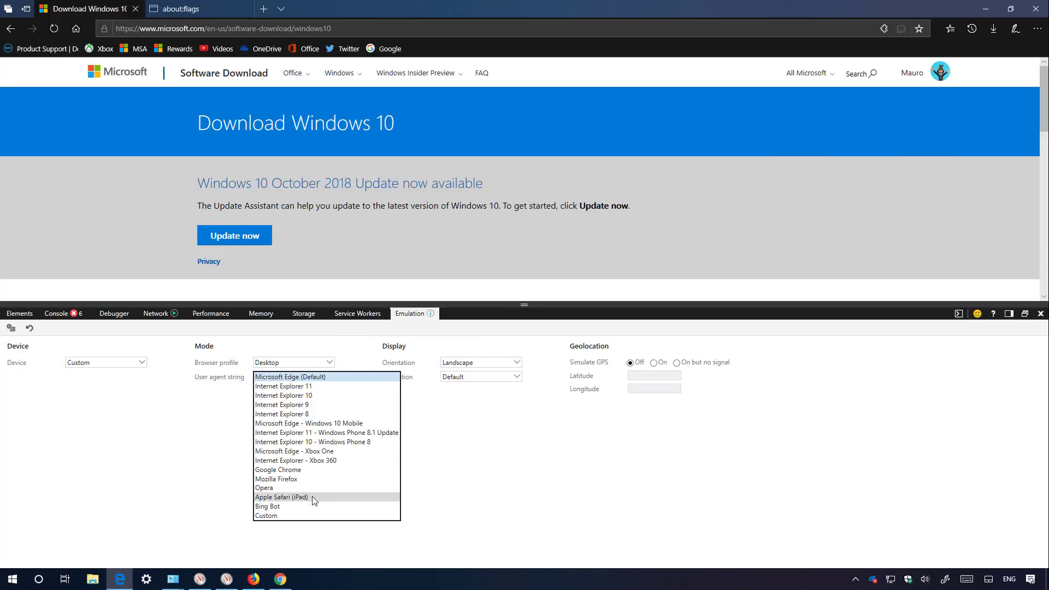
{"action": "left_click", "coordinate": [313, 496]}
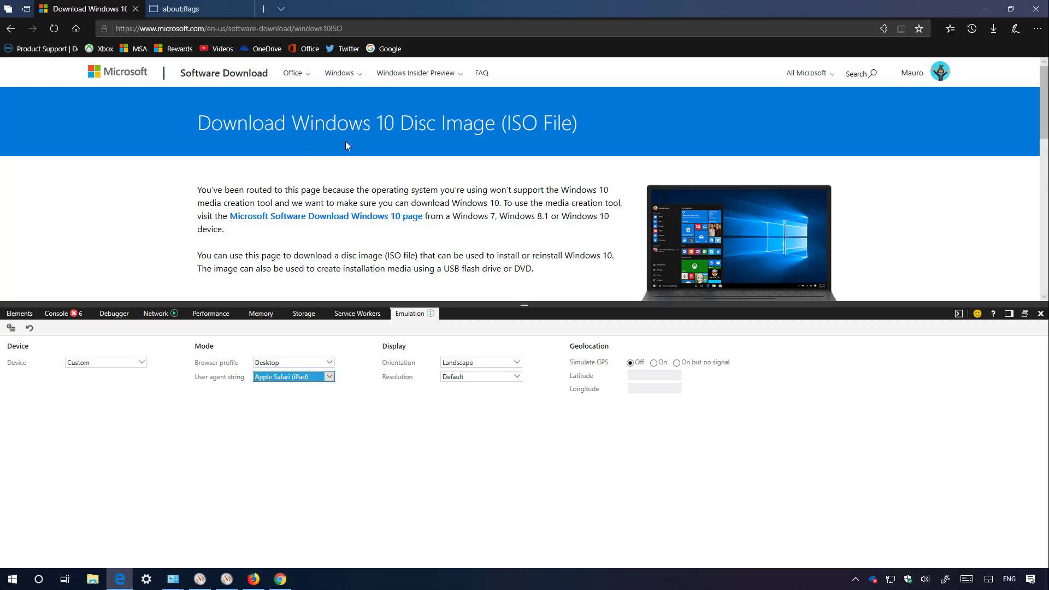
- Shrink the developer tools and confirm Windows 10 (October 2018 Update) as the edition
{"action": "left_click_drag", "start_coordinate": [675, 304], "coordinate": [667, 401]}
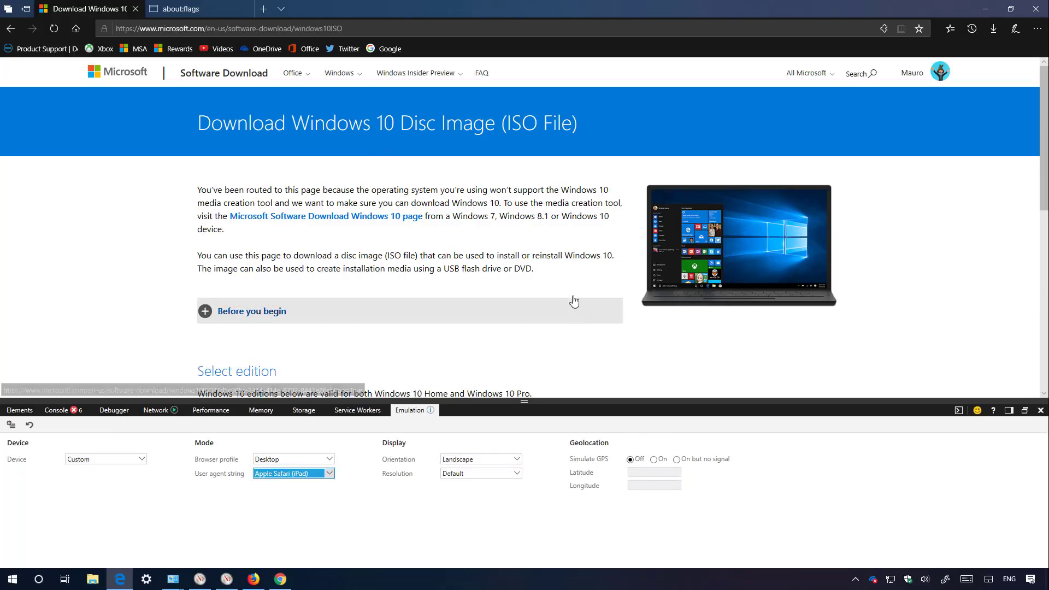
{"action": "scroll", "coordinate": [579, 311], "scroll_direction": "down", "scroll_amount": 3}
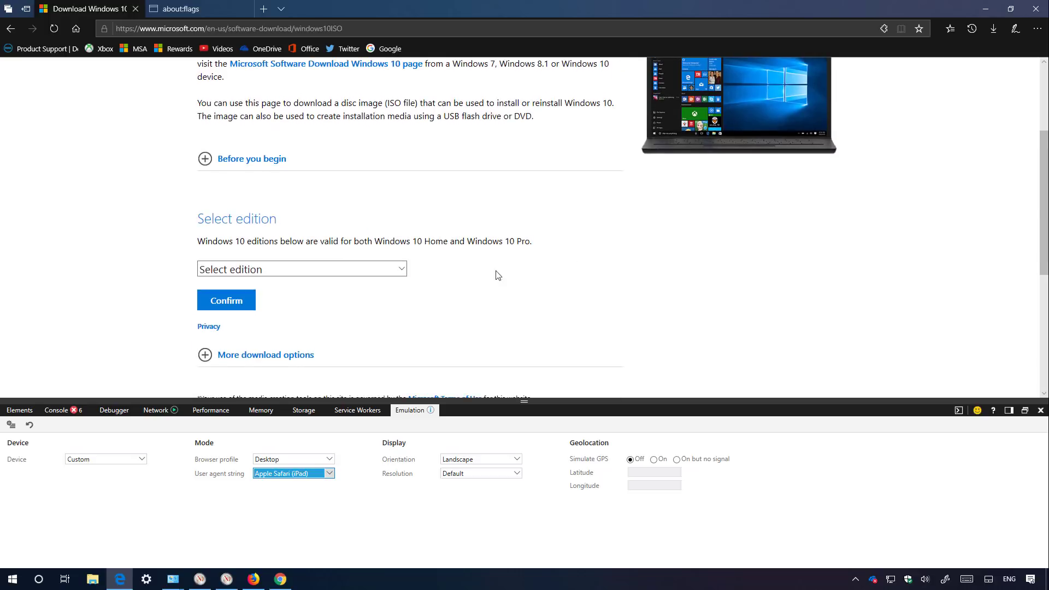
{"action": "left_click", "coordinate": [304, 269]}
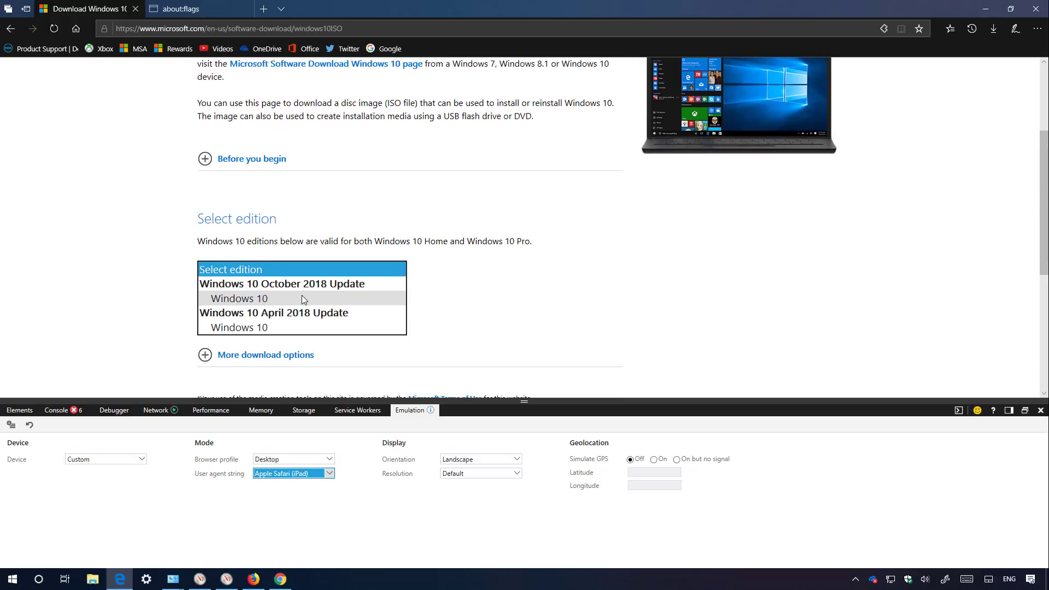
{"action": "left_click", "coordinate": [302, 297]}
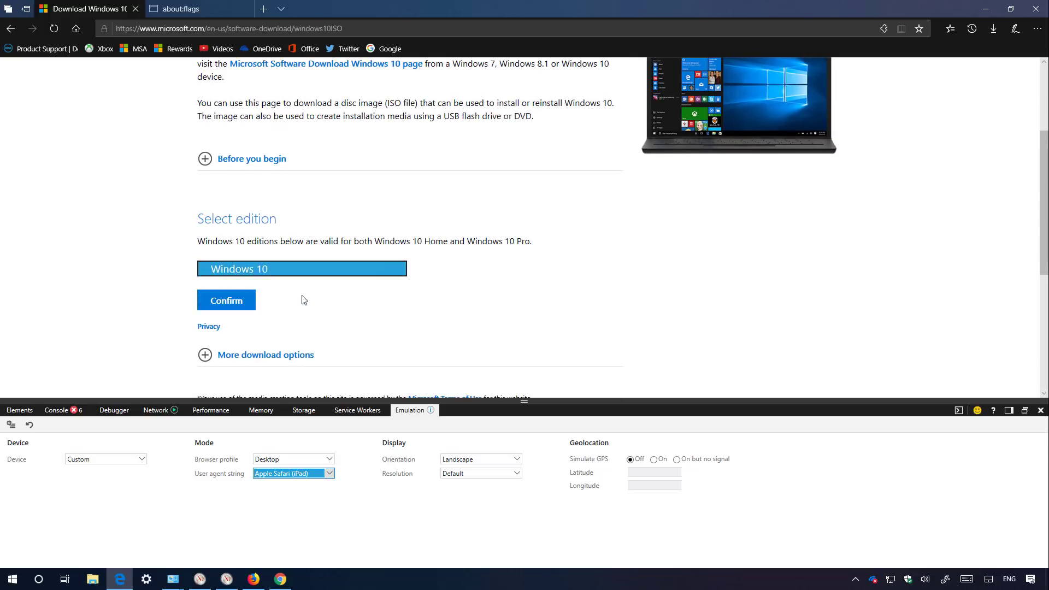
{"action": "left_click", "coordinate": [243, 307]}
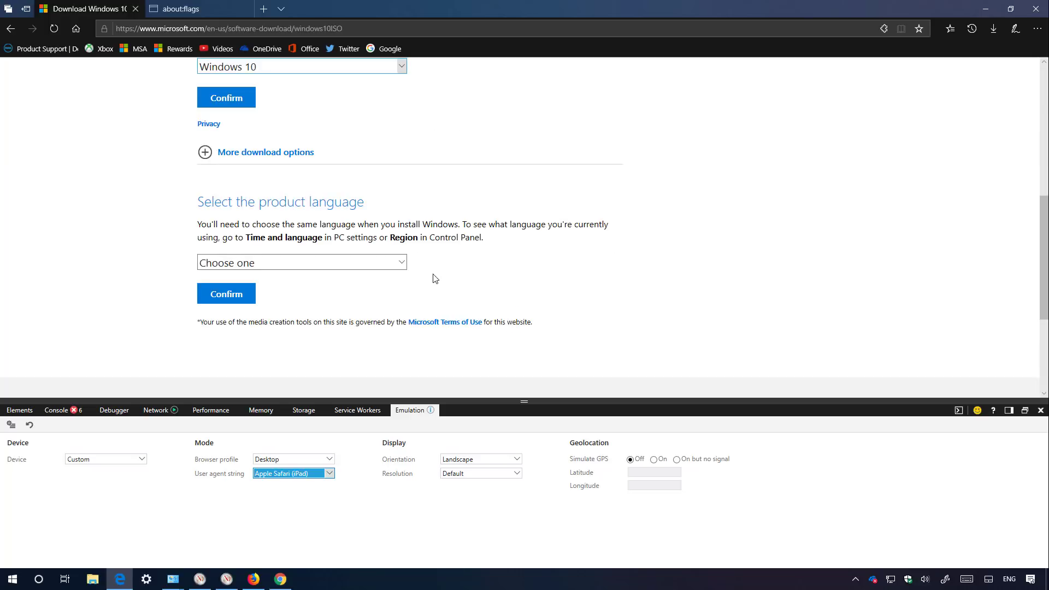
- Choose English as the product language and confirm it
{"action": "left_click", "coordinate": [370, 263]}
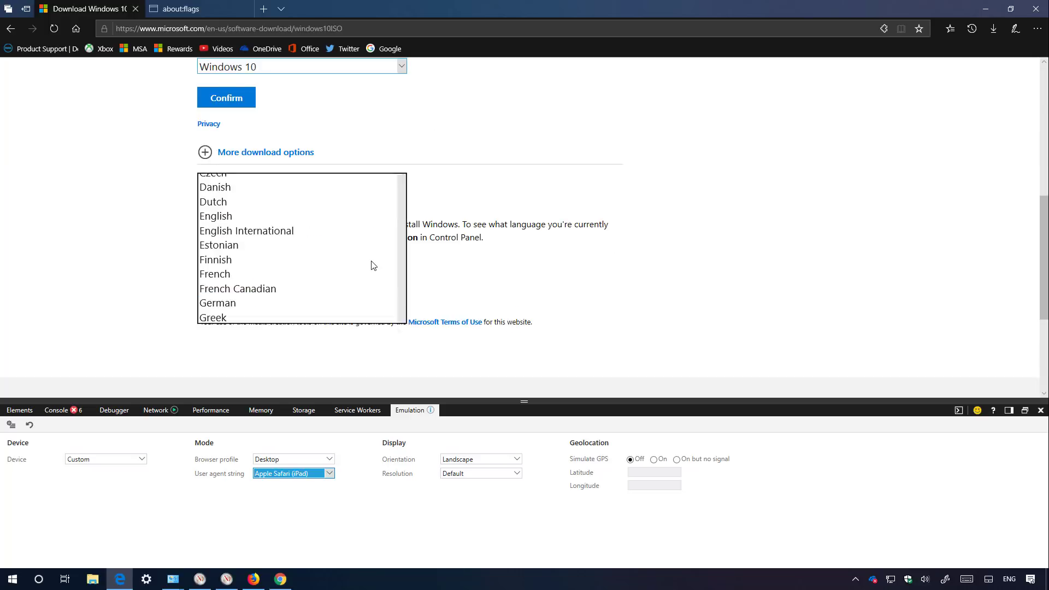
{"action": "left_click", "coordinate": [304, 219]}
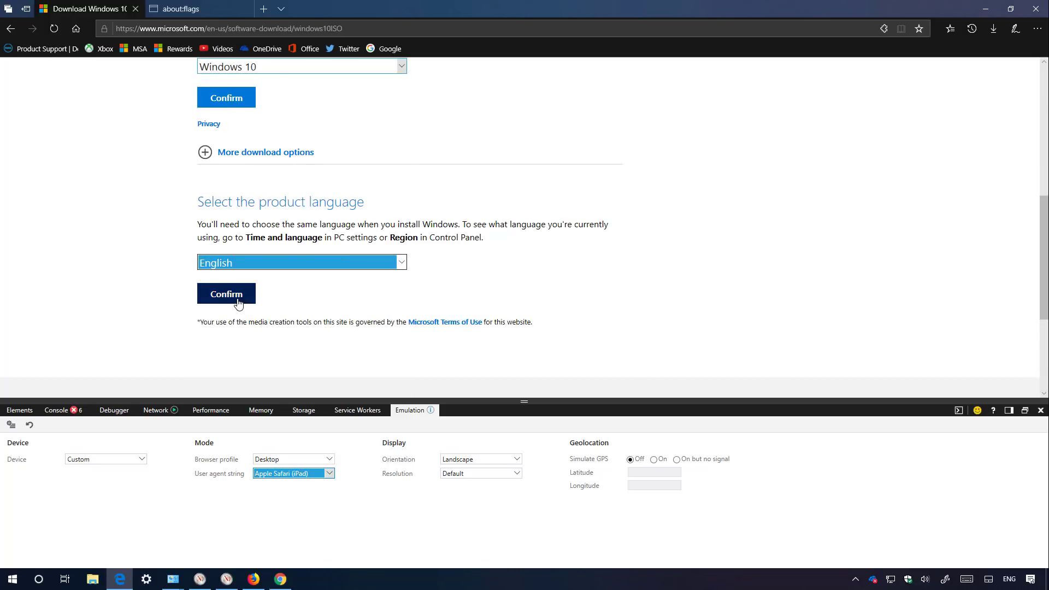
{"action": "left_click", "coordinate": [238, 304]}
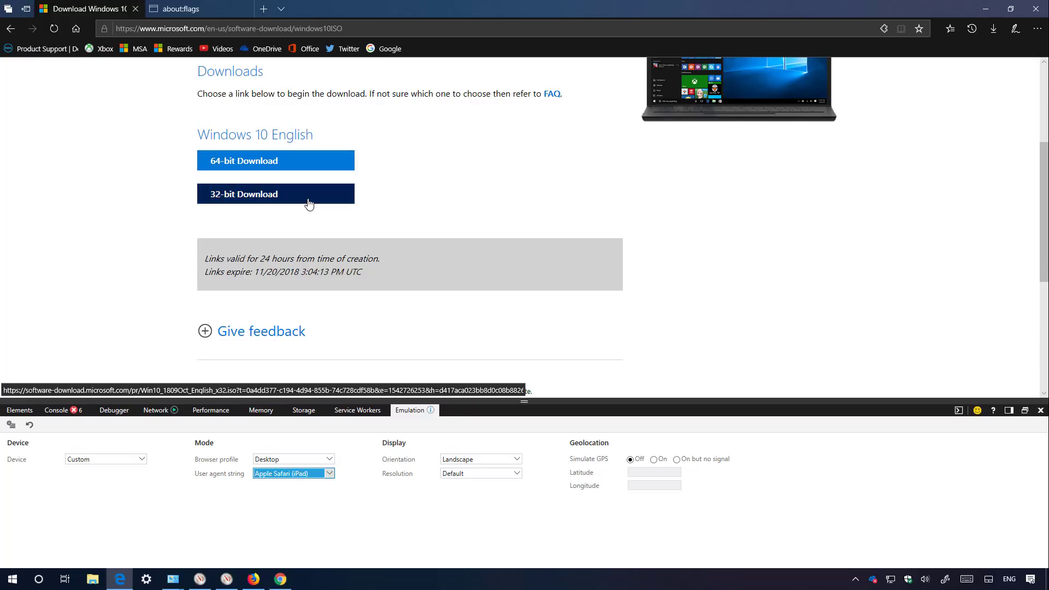
- Save Win10_1809Oct_English_x64.iso, cancel the download, and minimize Edge
{"action": "left_click", "coordinate": [311, 162]}
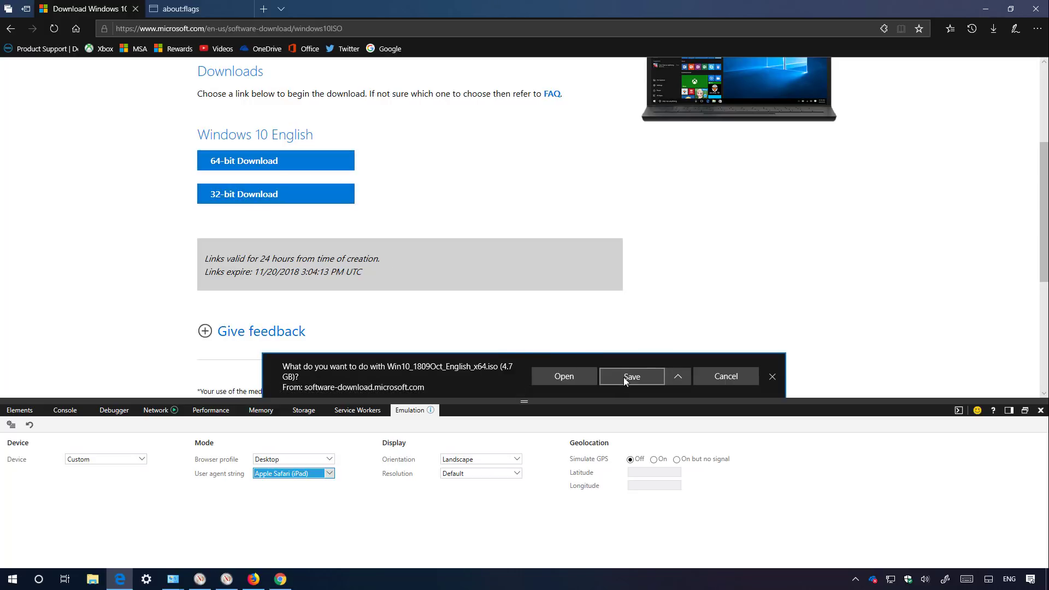
{"action": "left_click", "coordinate": [624, 377]}
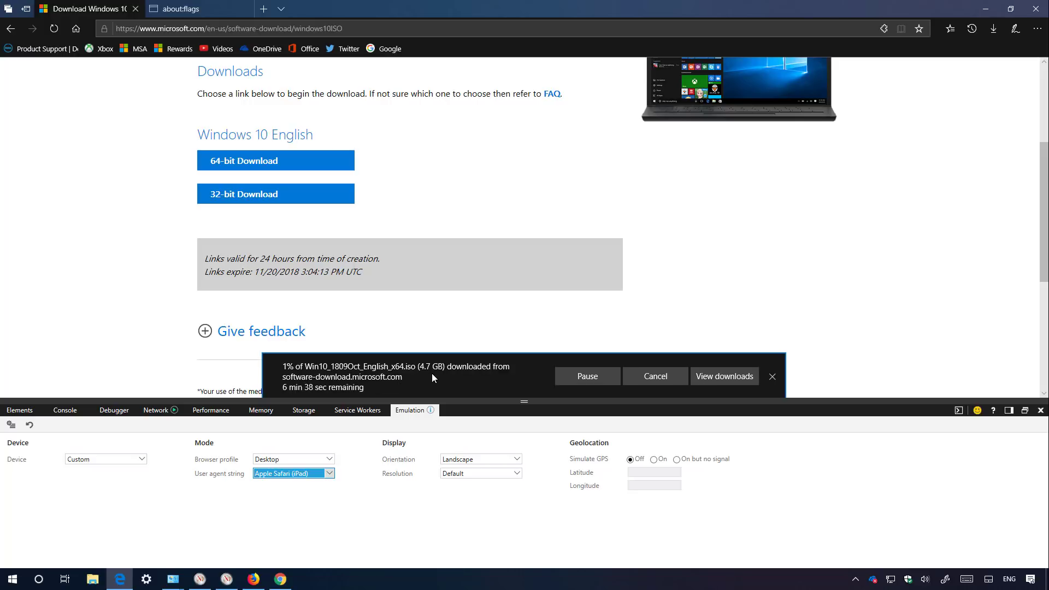
{"action": "left_click", "coordinate": [655, 376]}
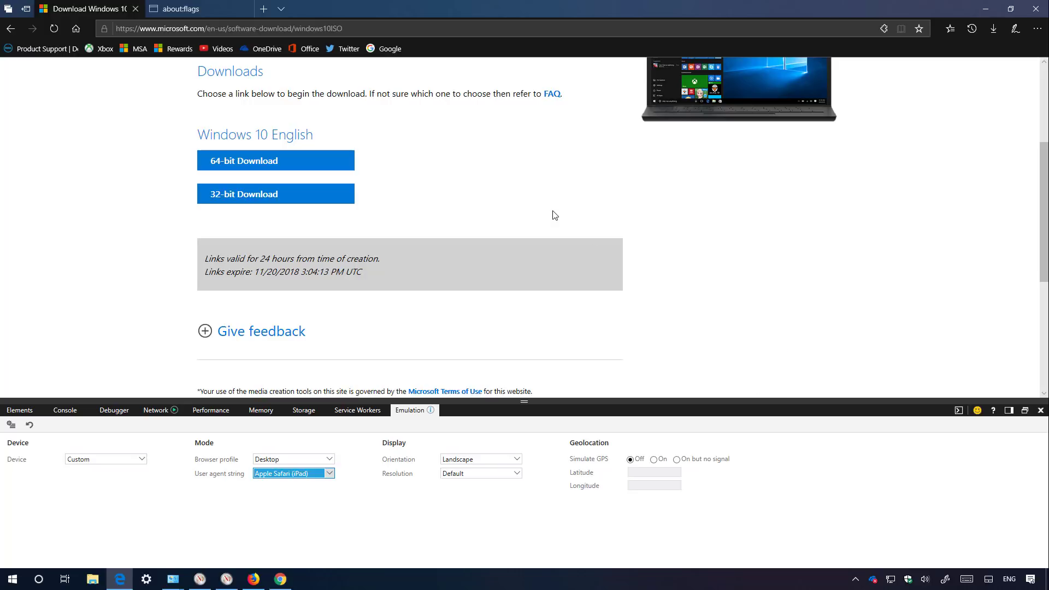
{"action": "left_click", "coordinate": [986, 12]}
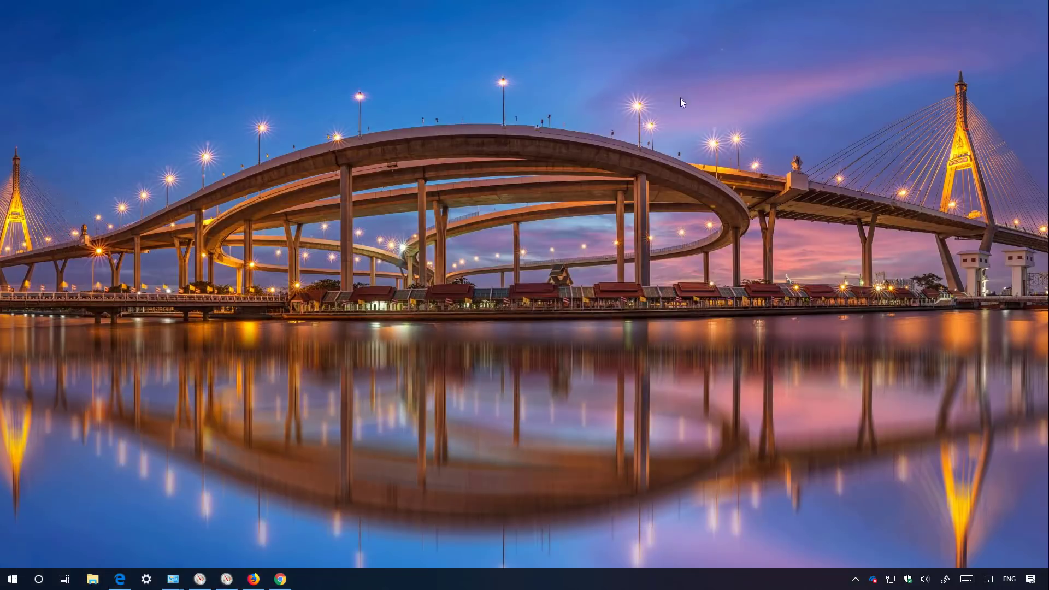
- Bring Chrome back and open DevTools on the Download Windows 10 page via Inspect
{"action": "left_click", "coordinate": [281, 579]}
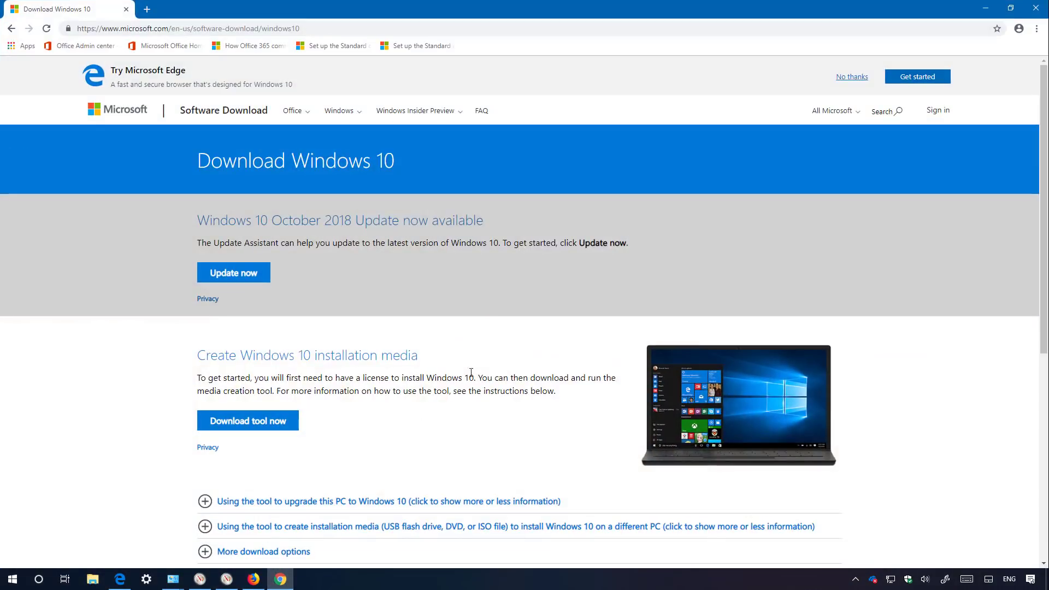
{"action": "left_click", "coordinate": [204, 28]}
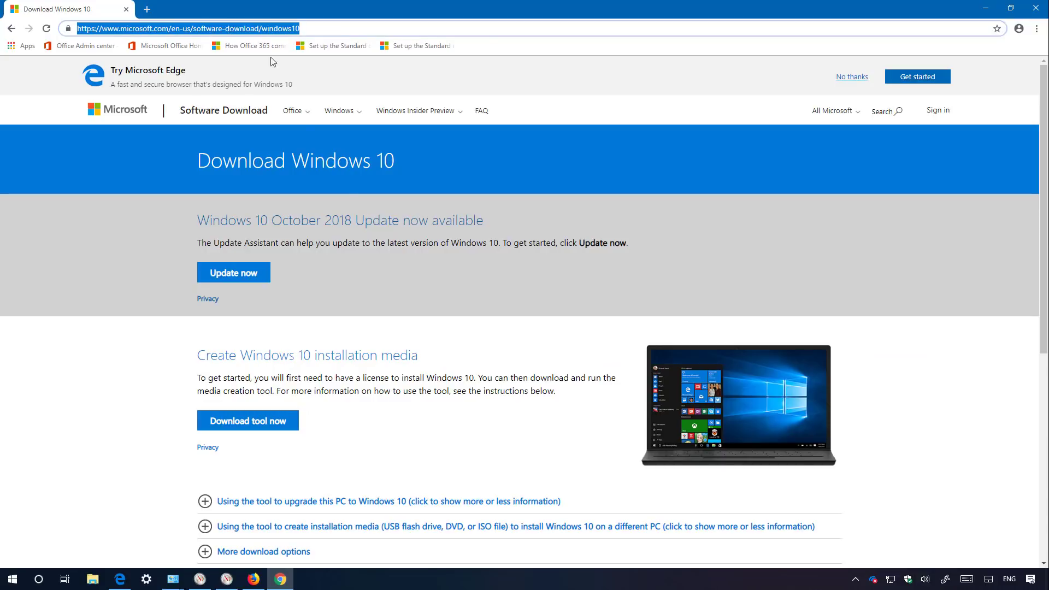
{"action": "right_click", "coordinate": [484, 275]}
{"action": "right_click", "coordinate": [594, 283]}
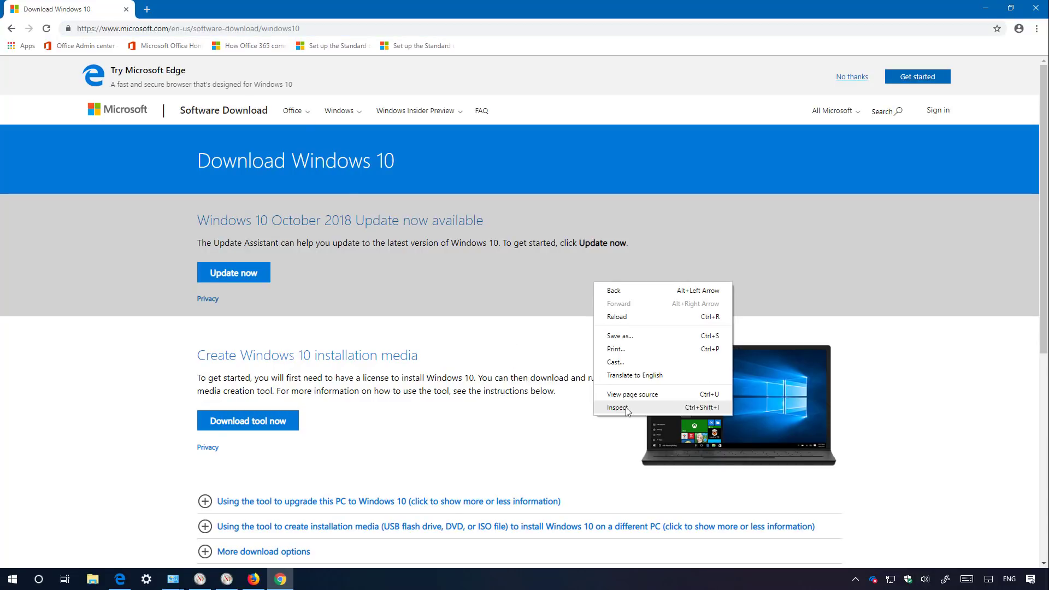
{"action": "left_click", "coordinate": [627, 408]}
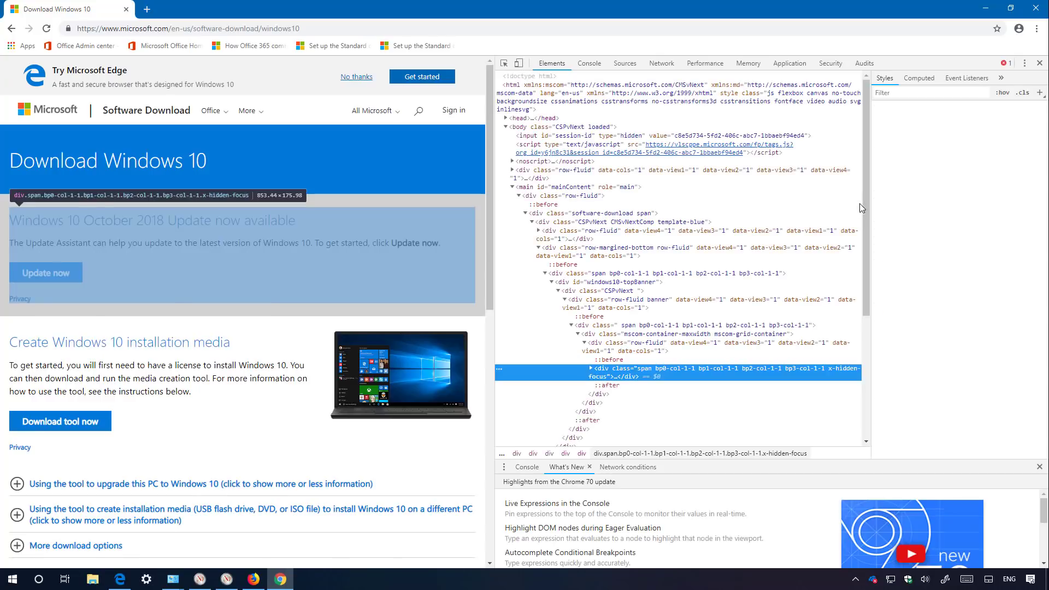
- In Network conditions, replace the automatic user agent with Safari — iPad iOS 9
{"action": "left_click", "coordinate": [1024, 65]}
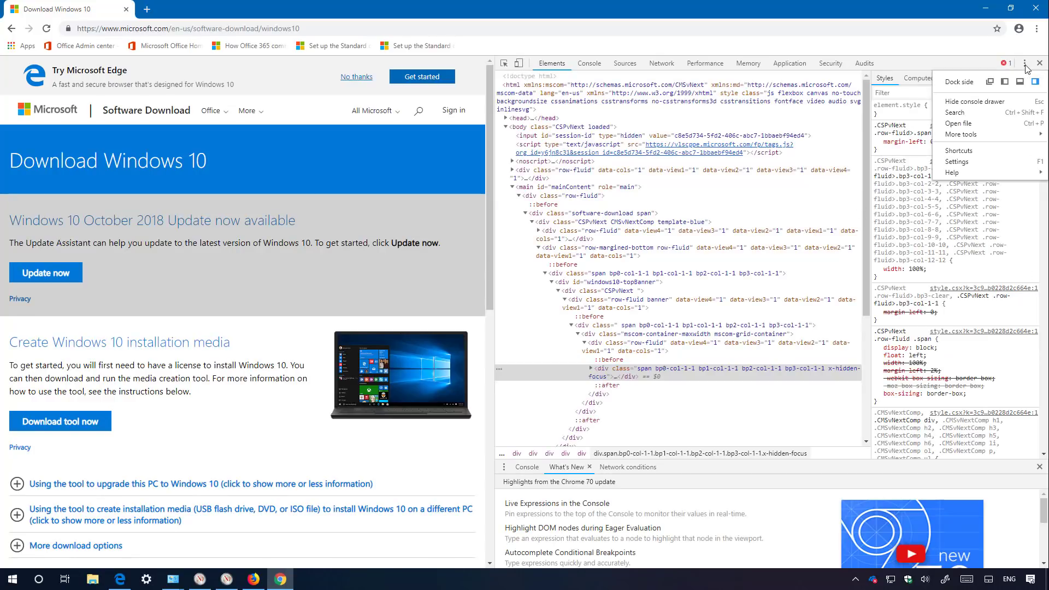
{"action": "mouse_move", "coordinate": [978, 141]}
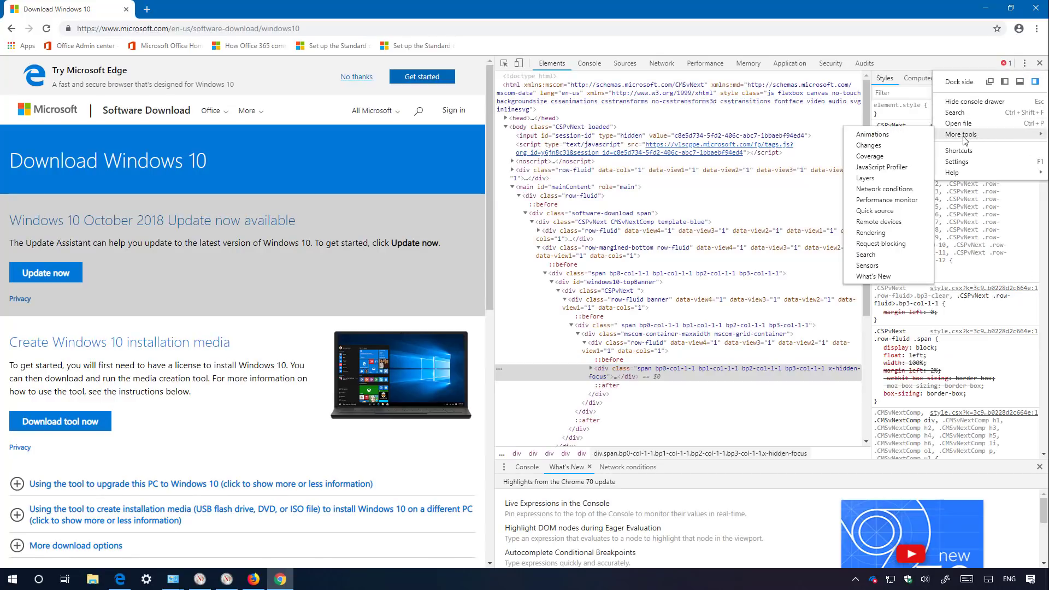
{"action": "left_click", "coordinate": [872, 189]}
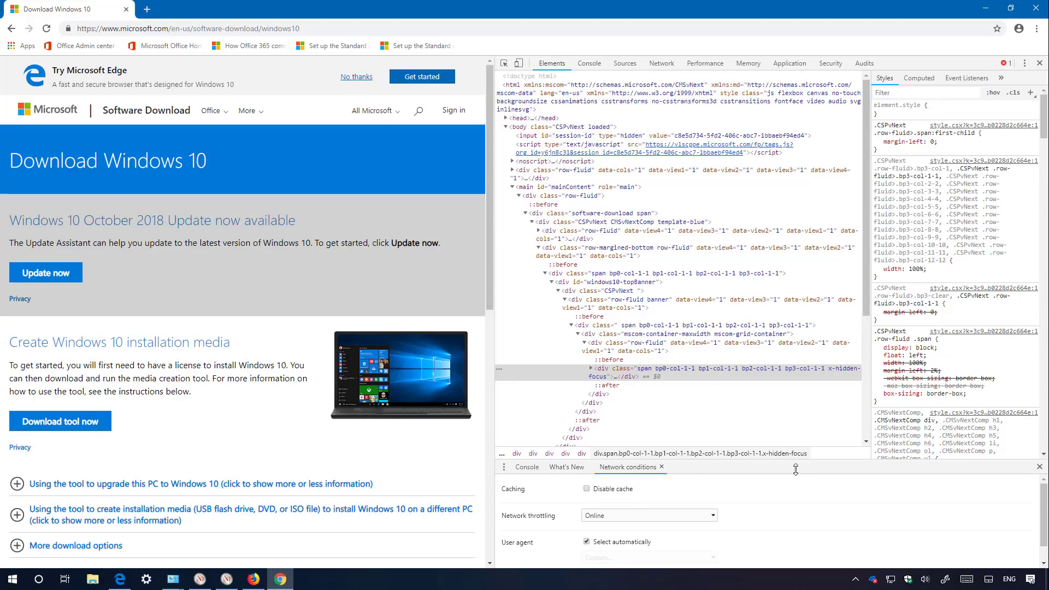
{"action": "left_click_drag", "start_coordinate": [795, 470], "coordinate": [784, 292]}
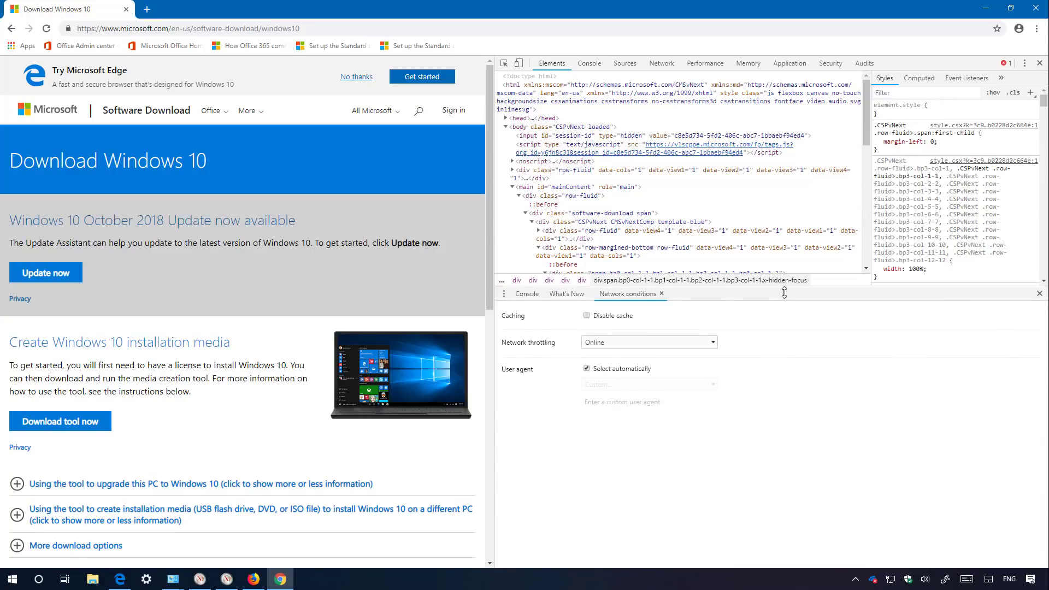
{"action": "left_click", "coordinate": [587, 369]}
{"action": "left_click", "coordinate": [651, 385]}
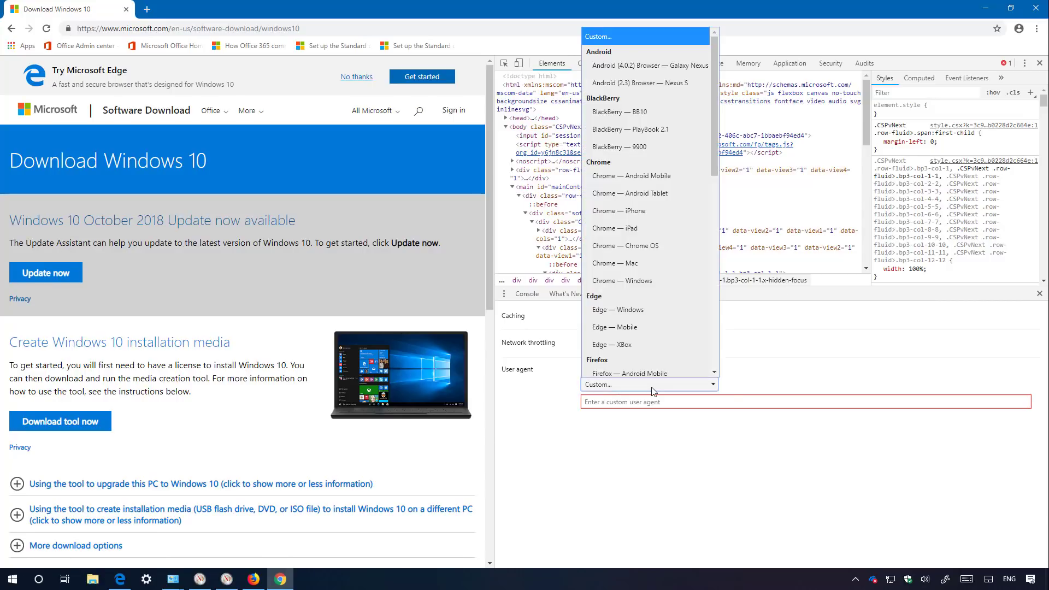
{"action": "scroll", "coordinate": [665, 279], "scroll_direction": "down", "scroll_amount": 10}
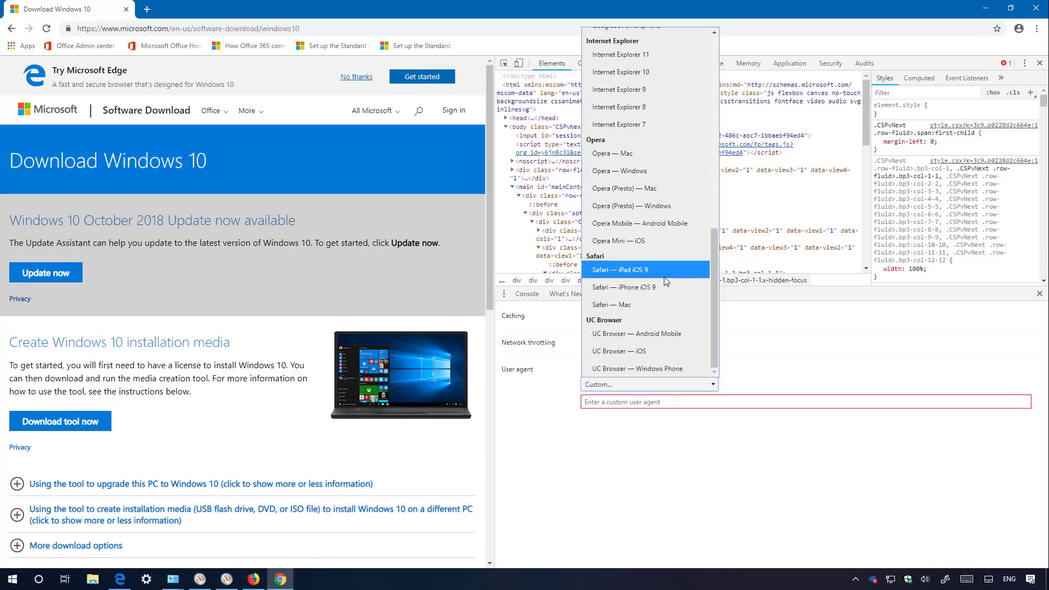
{"action": "left_click", "coordinate": [663, 269]}
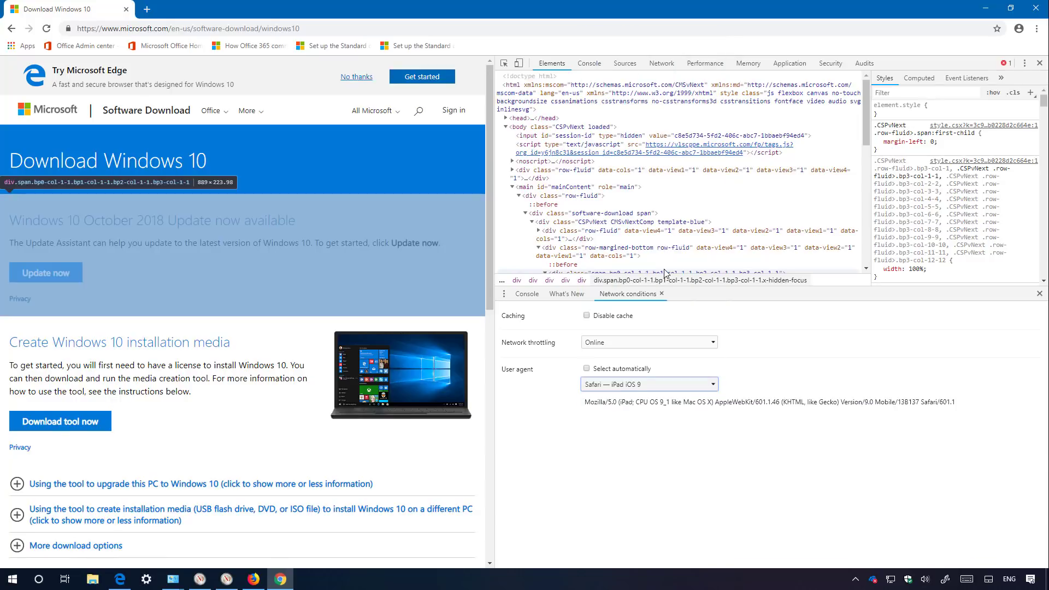
- Reload the page with the iPad user agent and confirm Windows 10 as the edition
{"action": "left_click", "coordinate": [46, 30]}
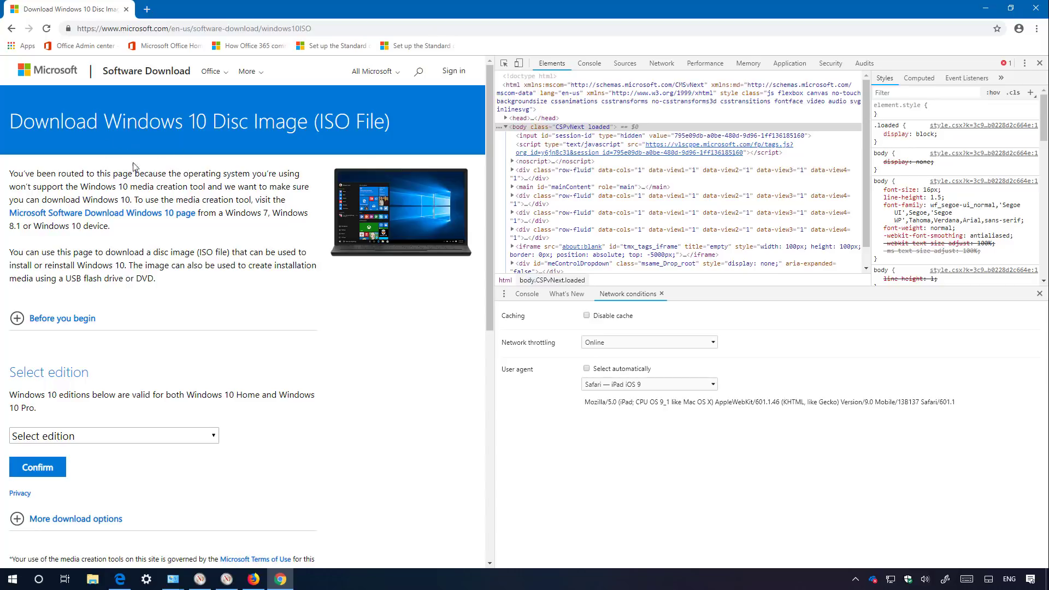
{"action": "scroll", "coordinate": [156, 164], "scroll_direction": "down", "scroll_amount": 2}
{"action": "left_click", "coordinate": [142, 330]}
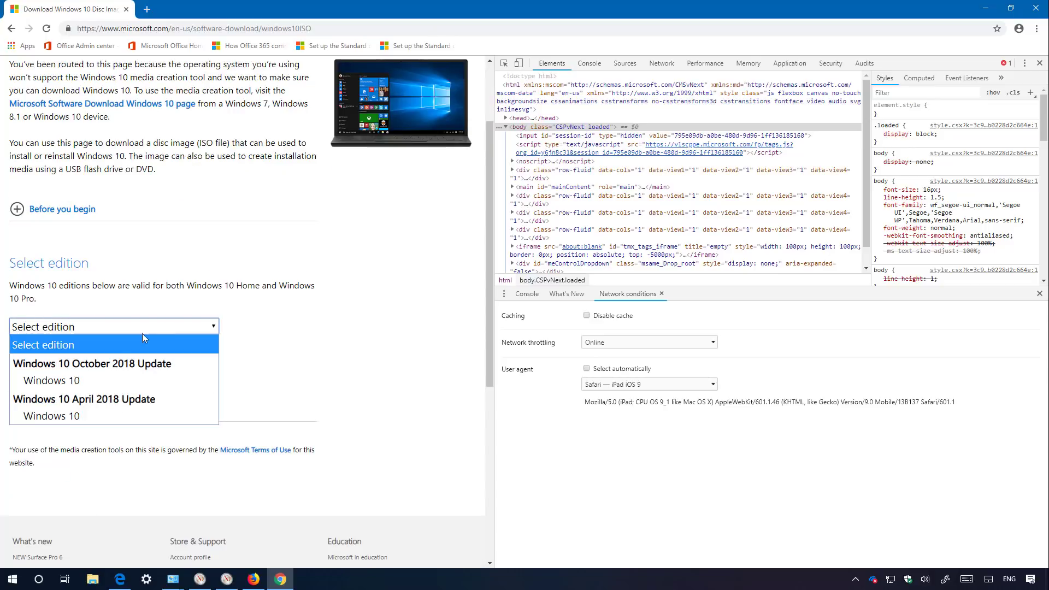
{"action": "left_click", "coordinate": [101, 381]}
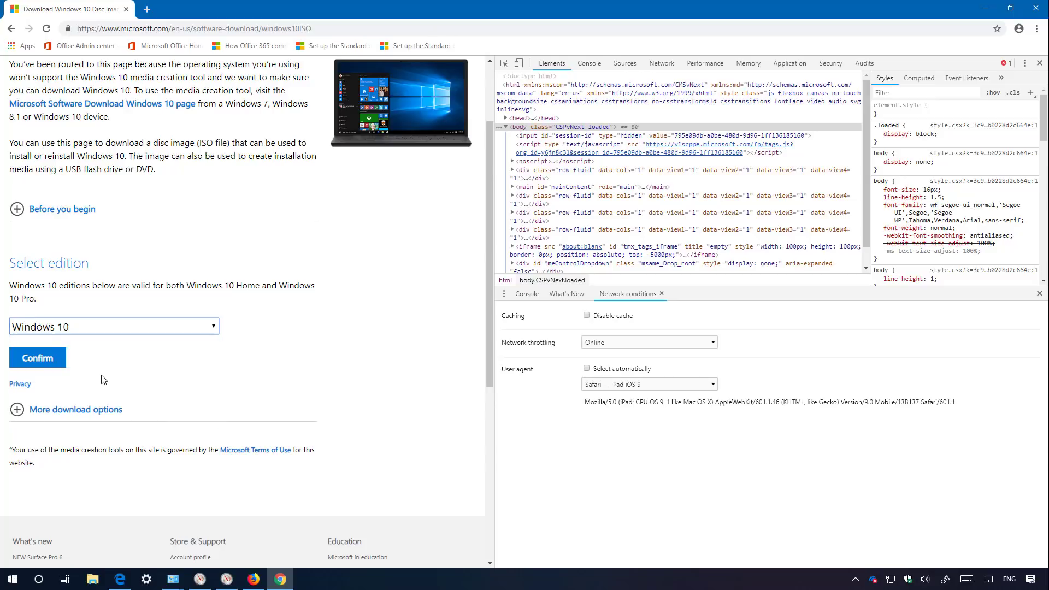
{"action": "left_click", "coordinate": [39, 357]}
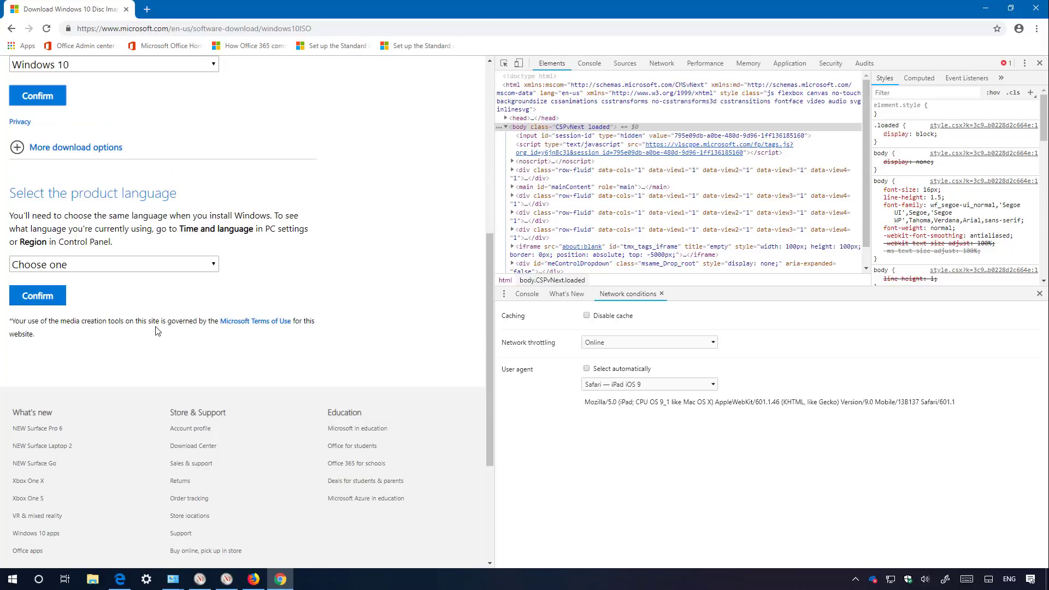
- Pick English in the product language list and confirm it
{"action": "left_click", "coordinate": [77, 265]}
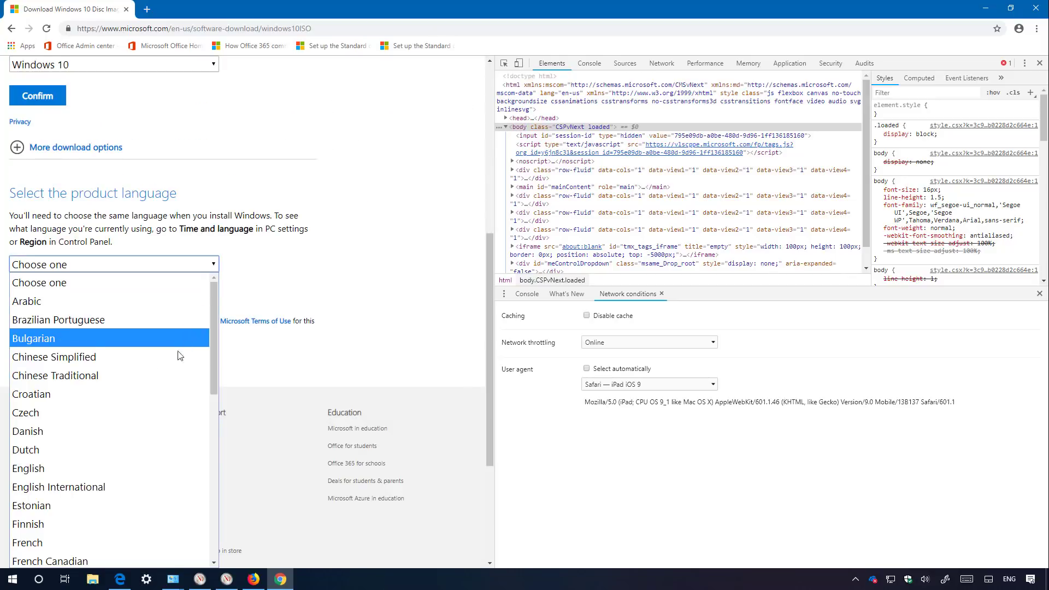
{"action": "left_click", "coordinate": [110, 468]}
{"action": "left_click", "coordinate": [43, 294]}
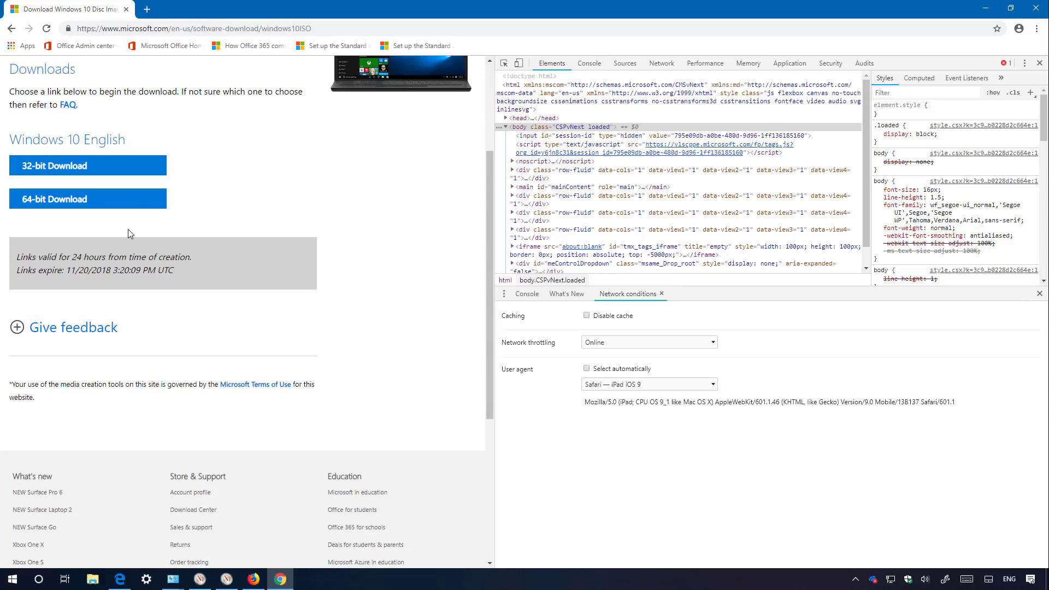
- Start the 64-bit ISO download, cancel it, and minimise Chrome
{"action": "left_click", "coordinate": [63, 206]}
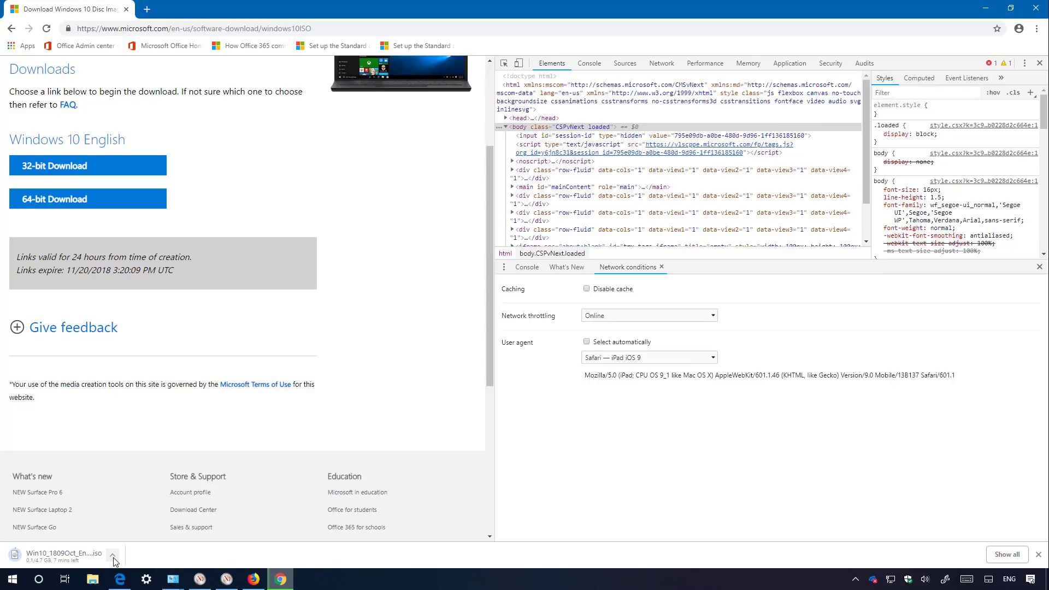
{"action": "left_click", "coordinate": [113, 557]}
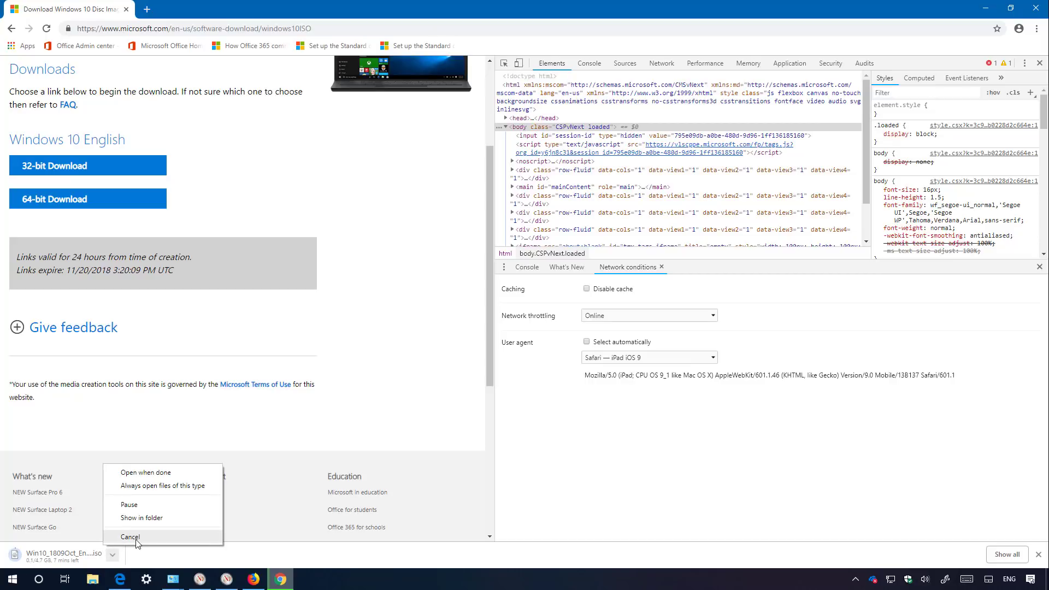
{"action": "left_click", "coordinate": [130, 536]}
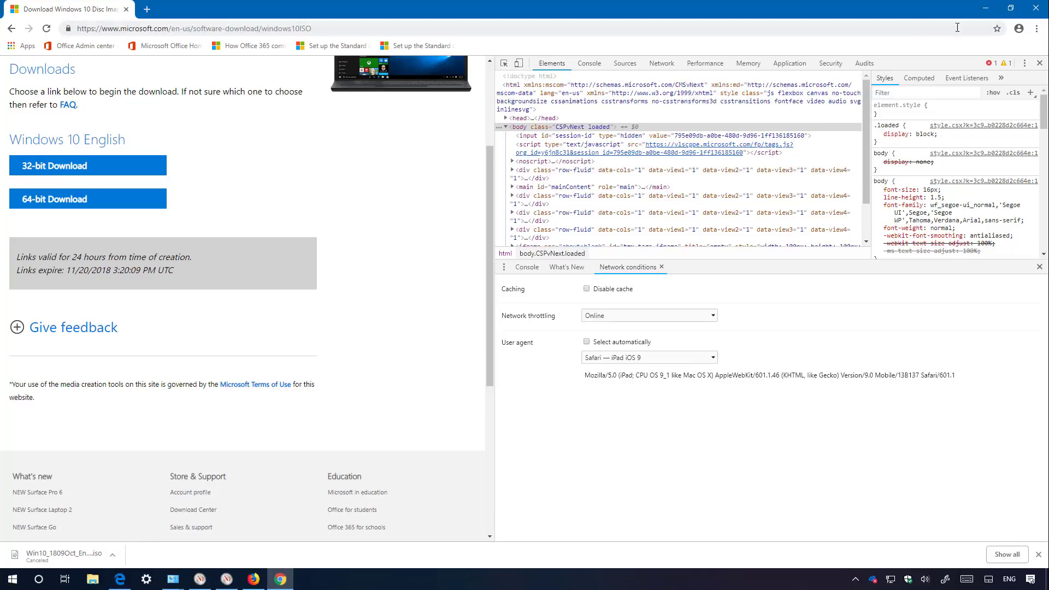
{"action": "left_click", "coordinate": [985, 12]}
- Bring up Firefox and add the User-Agent Switcher add-on, granting its permissions
{"action": "left_click", "coordinate": [255, 580]}
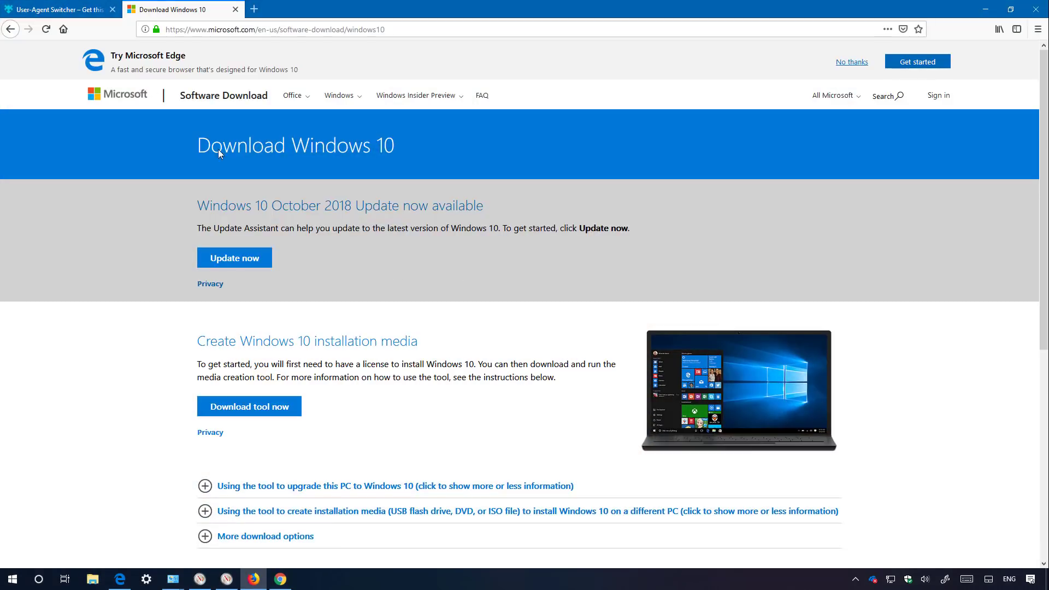
{"action": "left_click", "coordinate": [75, 11]}
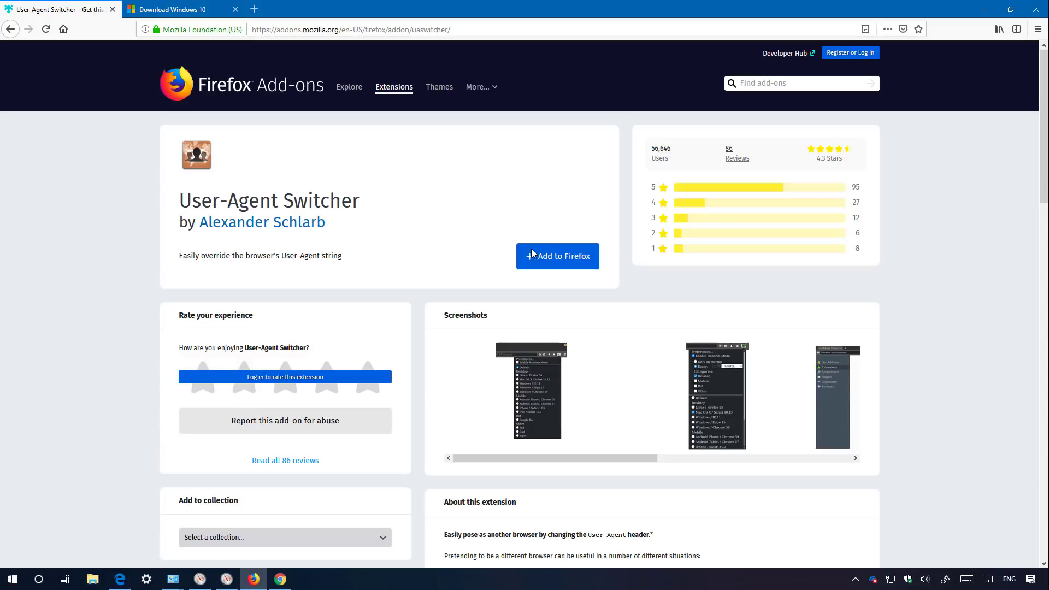
{"action": "left_click", "coordinate": [358, 29]}
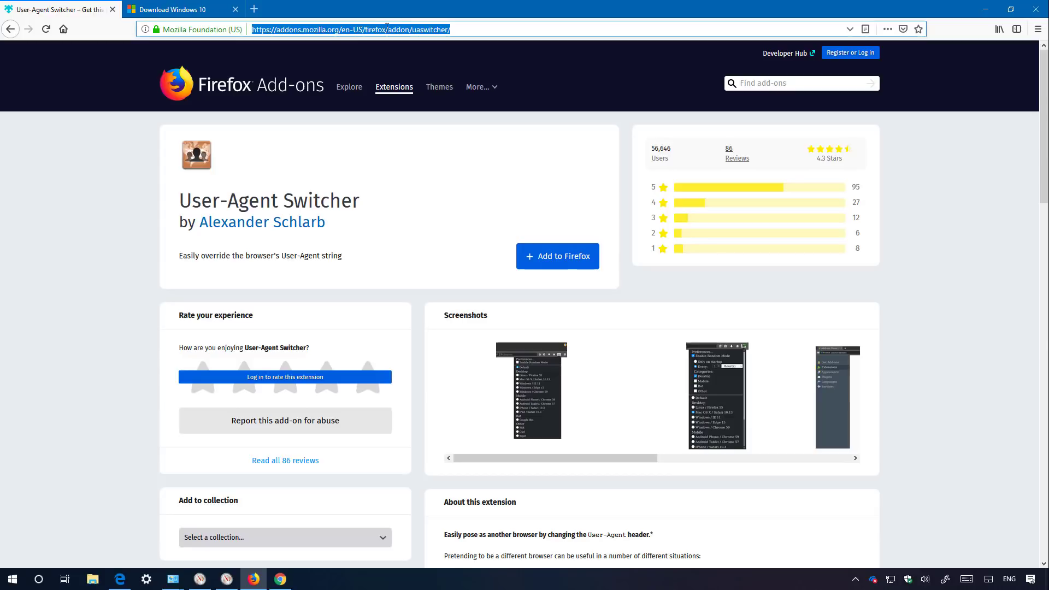
{"action": "left_click", "coordinate": [413, 188]}
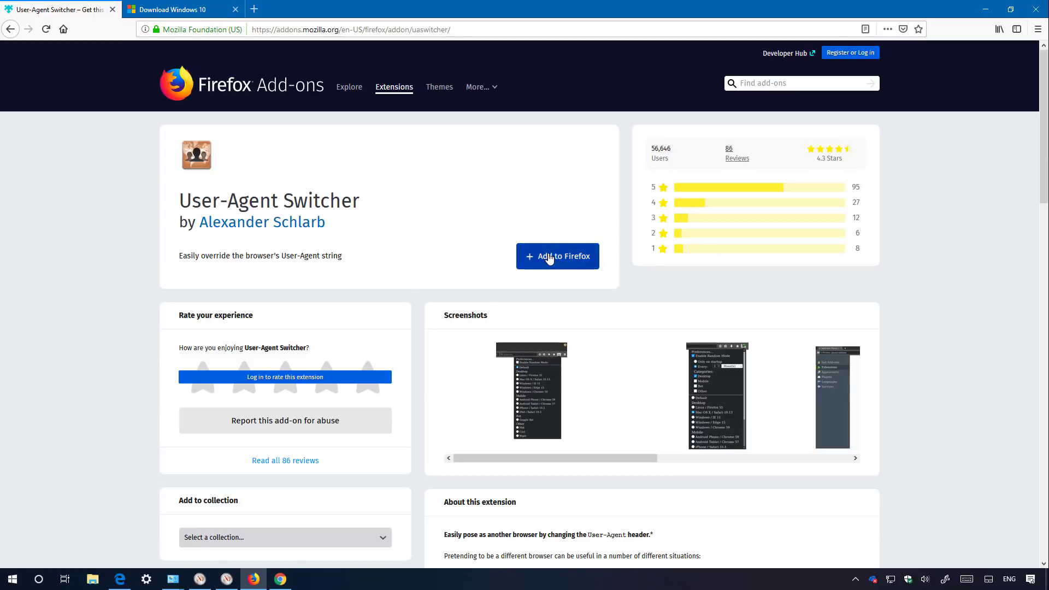
{"action": "left_click", "coordinate": [550, 260]}
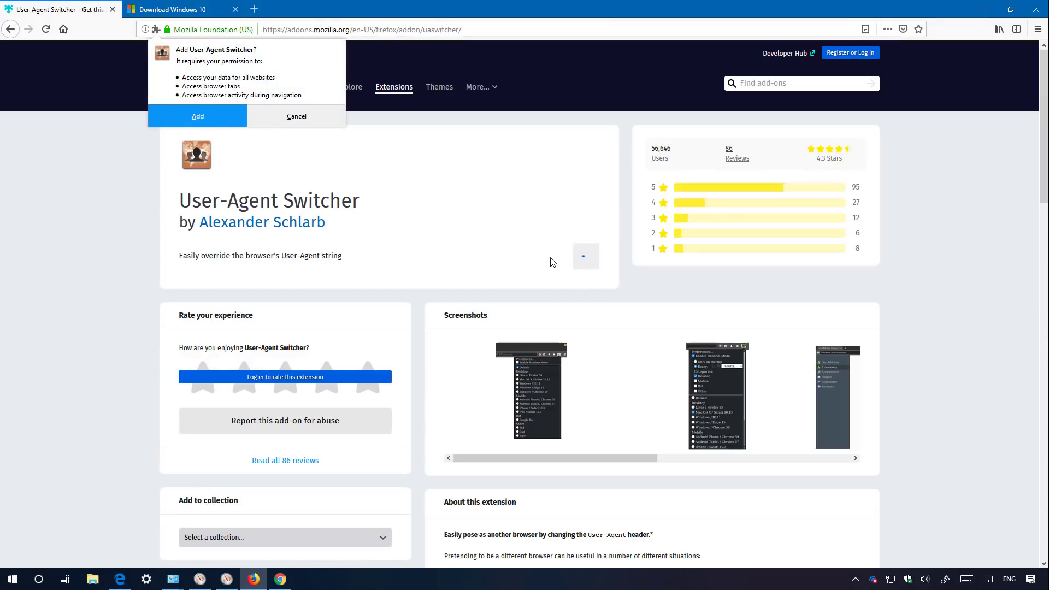
{"action": "left_click", "coordinate": [206, 116]}
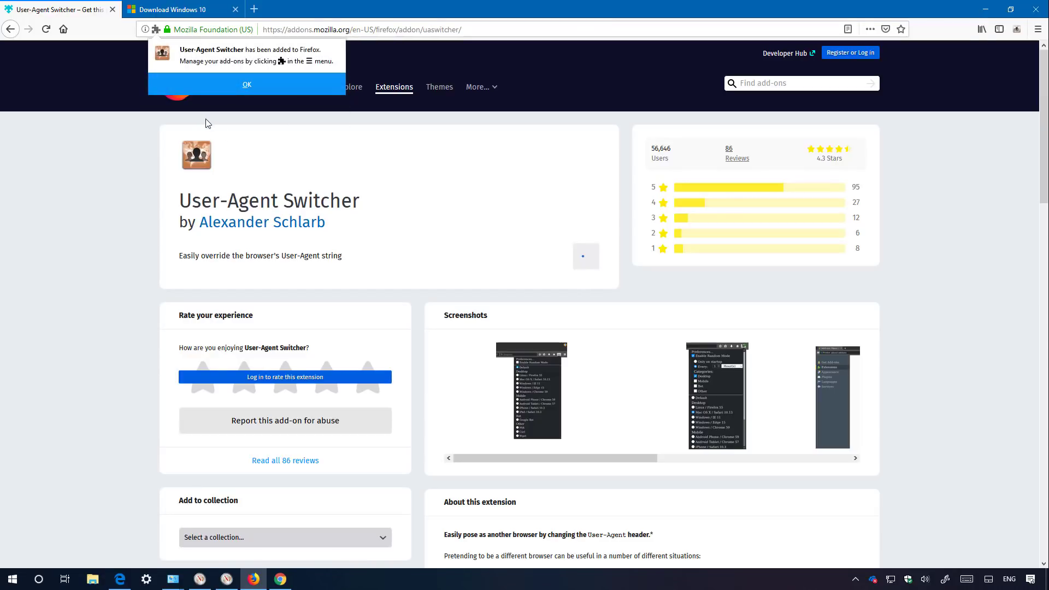
{"action": "left_click", "coordinate": [257, 87]}
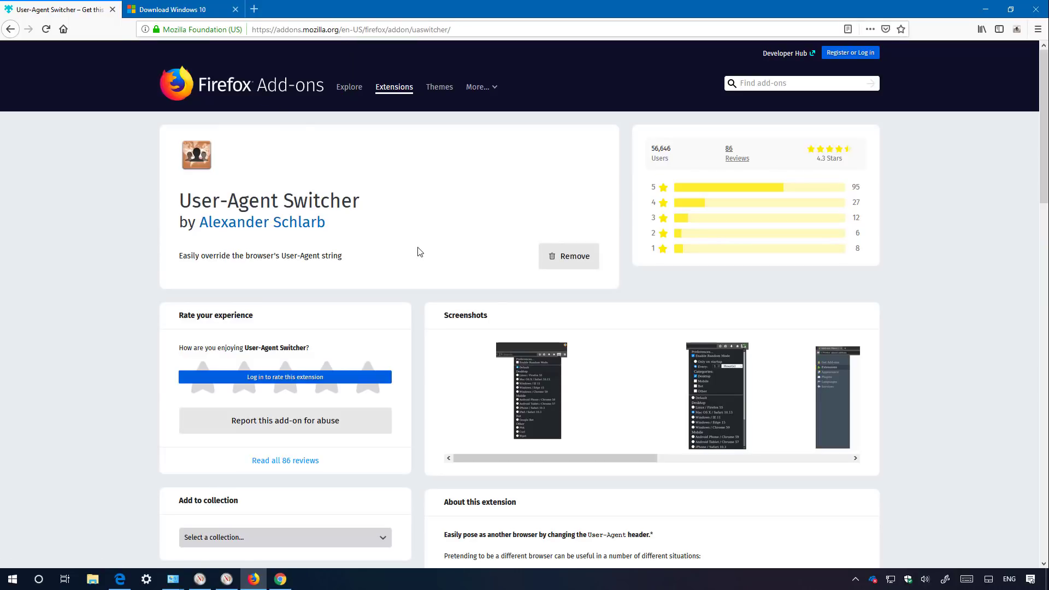
- On the Download Windows 10 tab, set User-Agent Switcher to iPad / Safari 11.1.1
{"action": "left_click", "coordinate": [174, 11]}
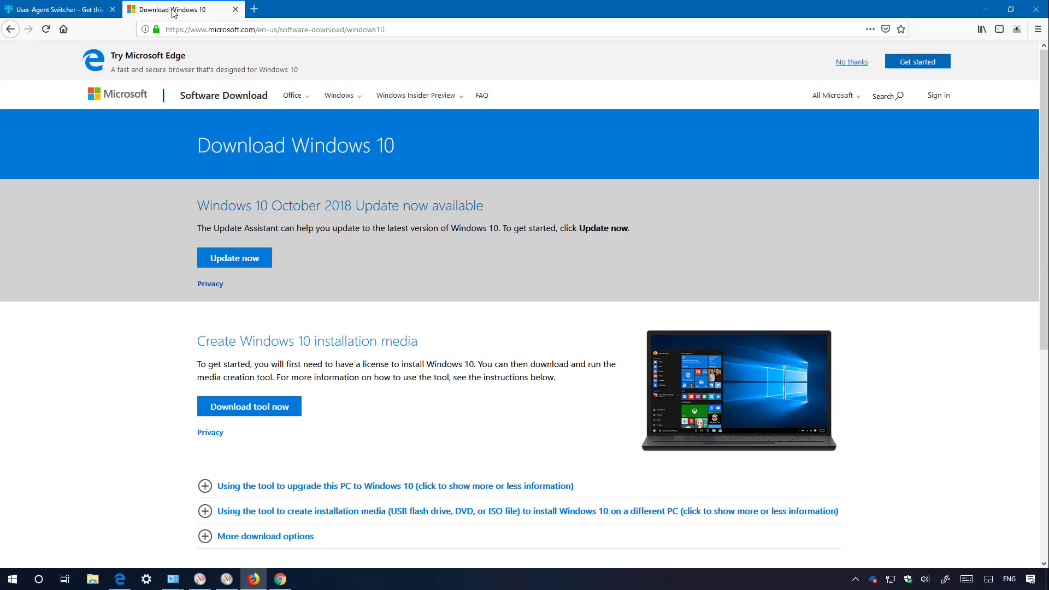
{"action": "left_click", "coordinate": [225, 30]}
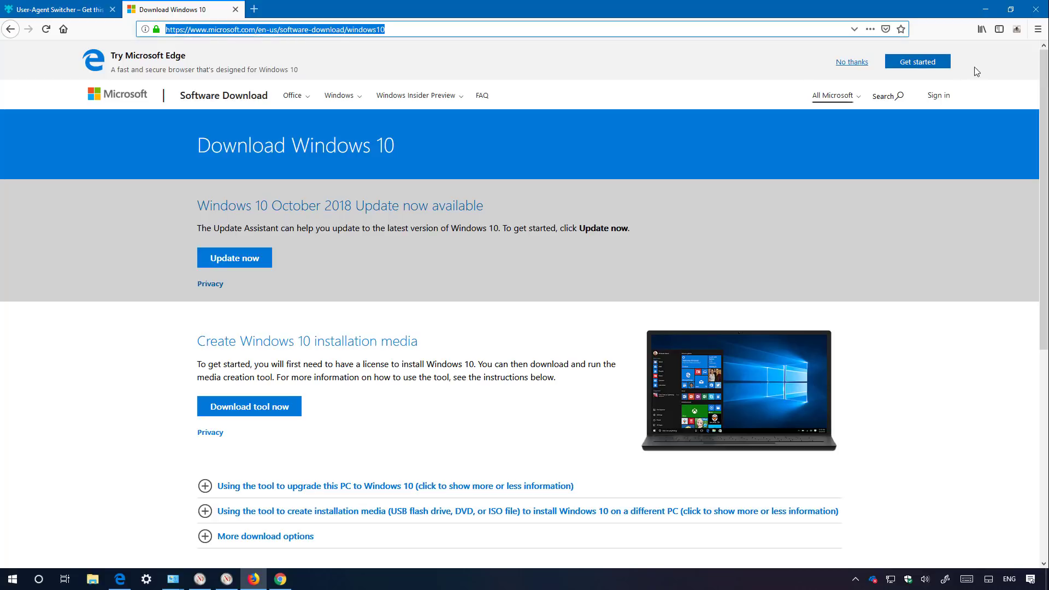
{"action": "left_click", "coordinate": [1015, 30]}
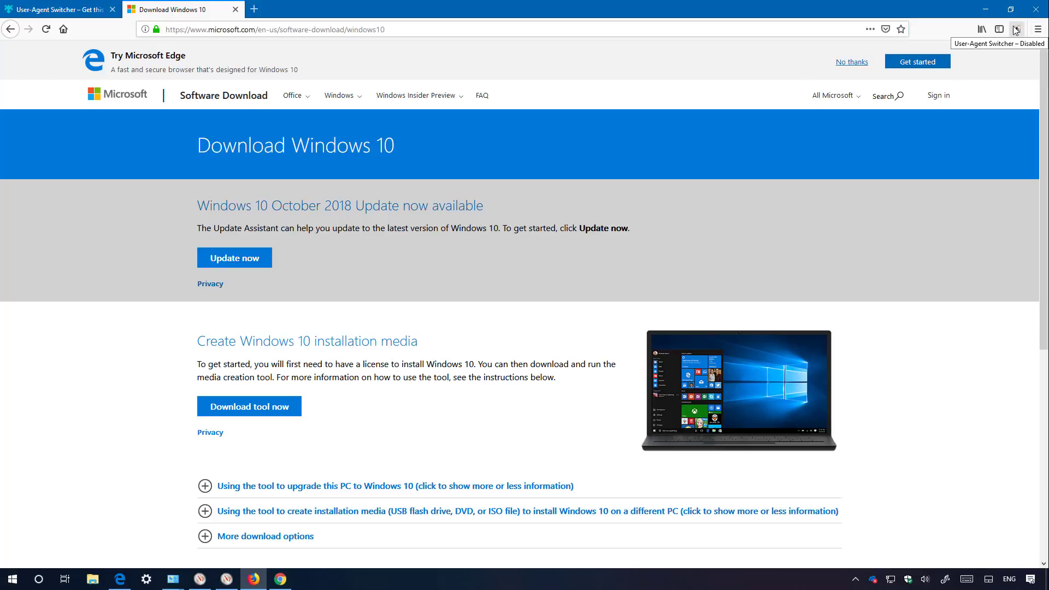
{"action": "left_click", "coordinate": [1015, 30]}
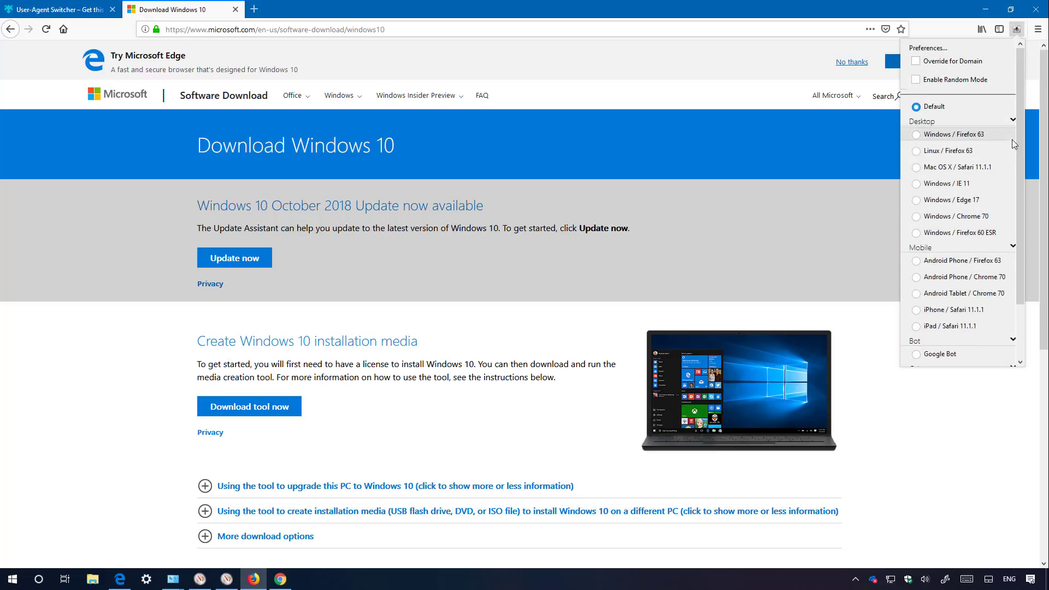
{"action": "left_click_drag", "start_coordinate": [1020, 171], "coordinate": [1012, 231]}
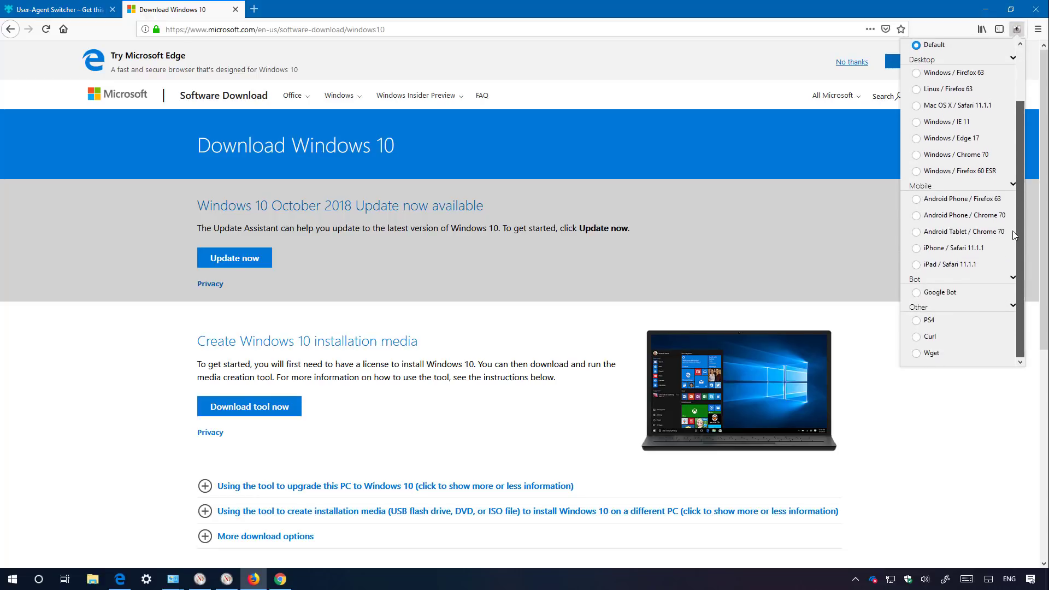
{"action": "left_click", "coordinate": [918, 265]}
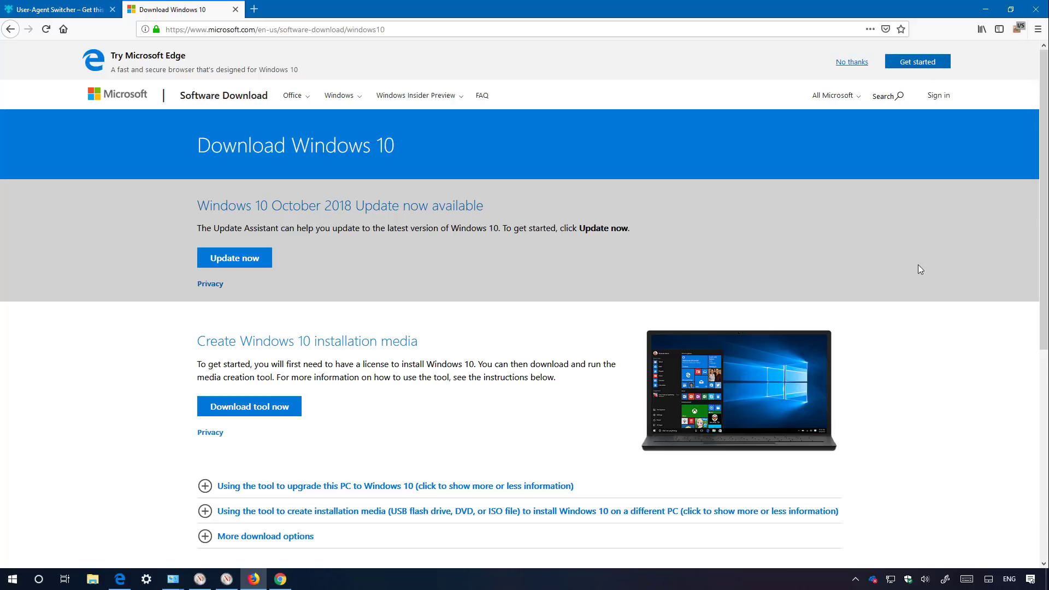
- Reload with the Firefox user agent, confirm the Windows 10 edition, and select English as the language
{"action": "left_click", "coordinate": [46, 31]}
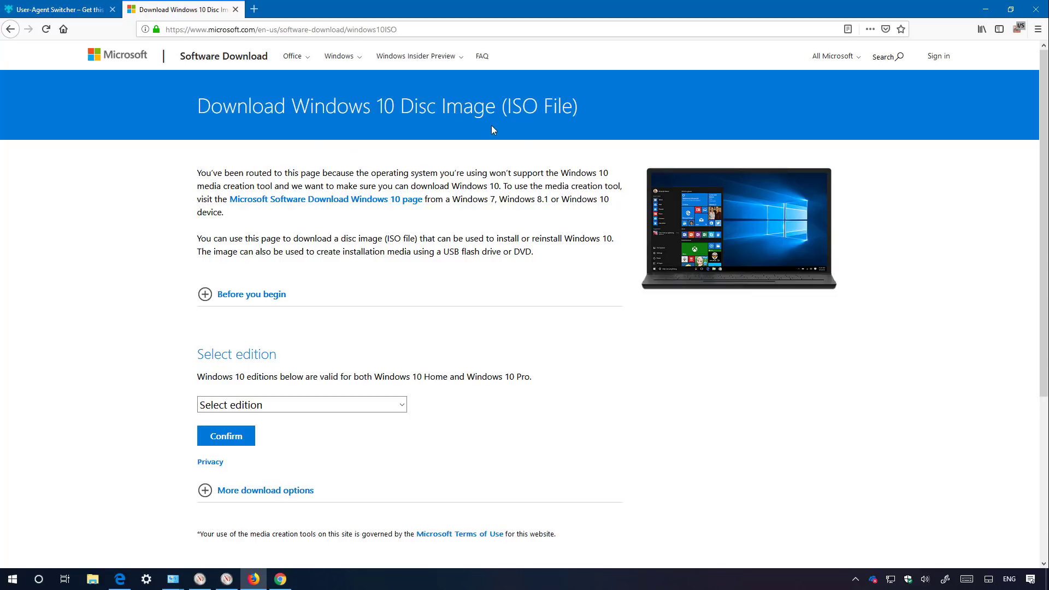
{"action": "left_click", "coordinate": [323, 407]}
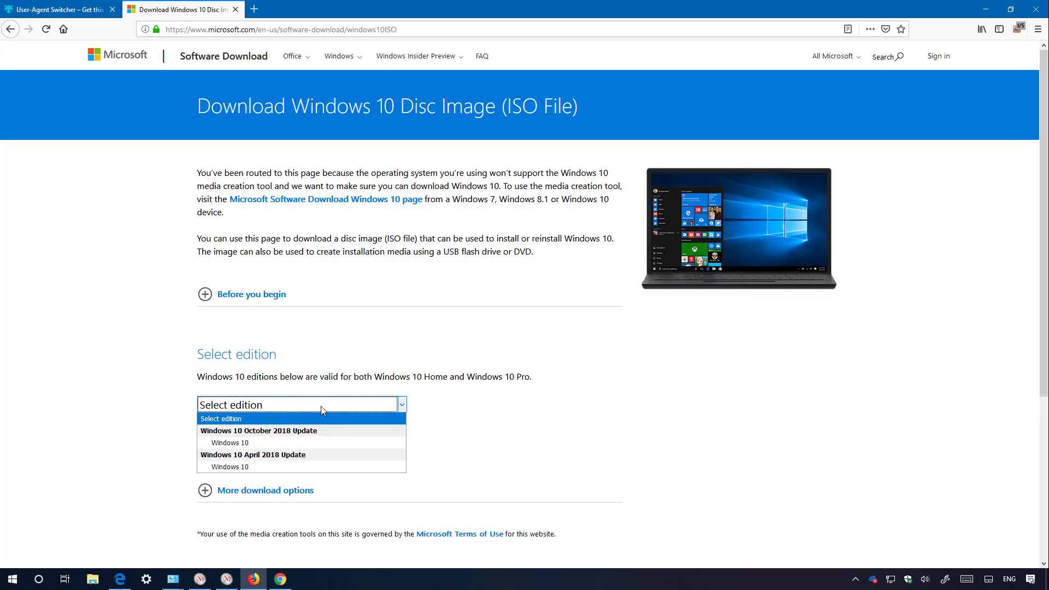
{"action": "left_click", "coordinate": [308, 444]}
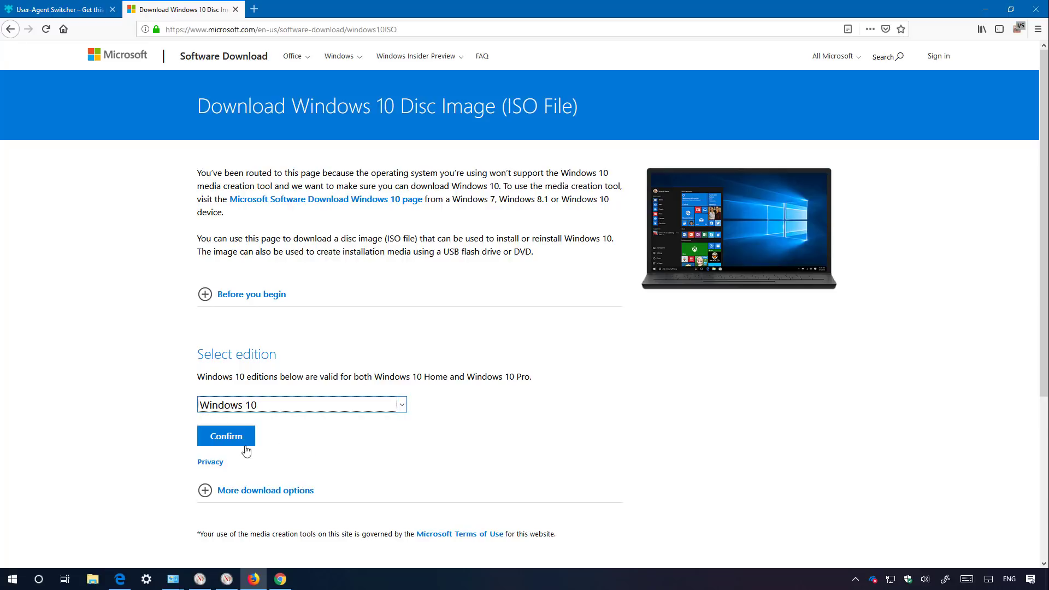
{"action": "left_click", "coordinate": [232, 435]}
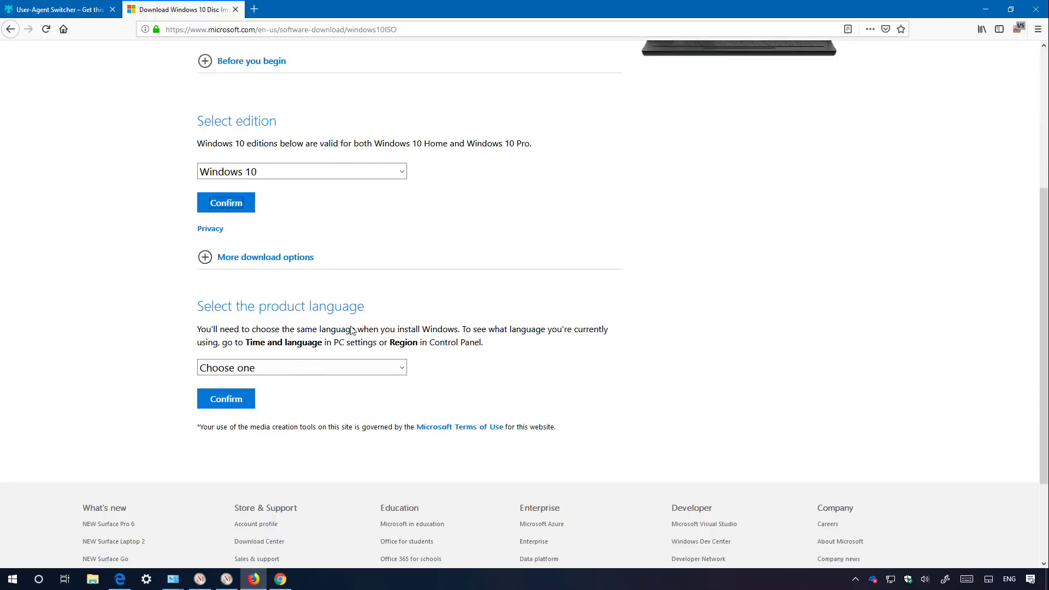
{"action": "left_click", "coordinate": [295, 373]}
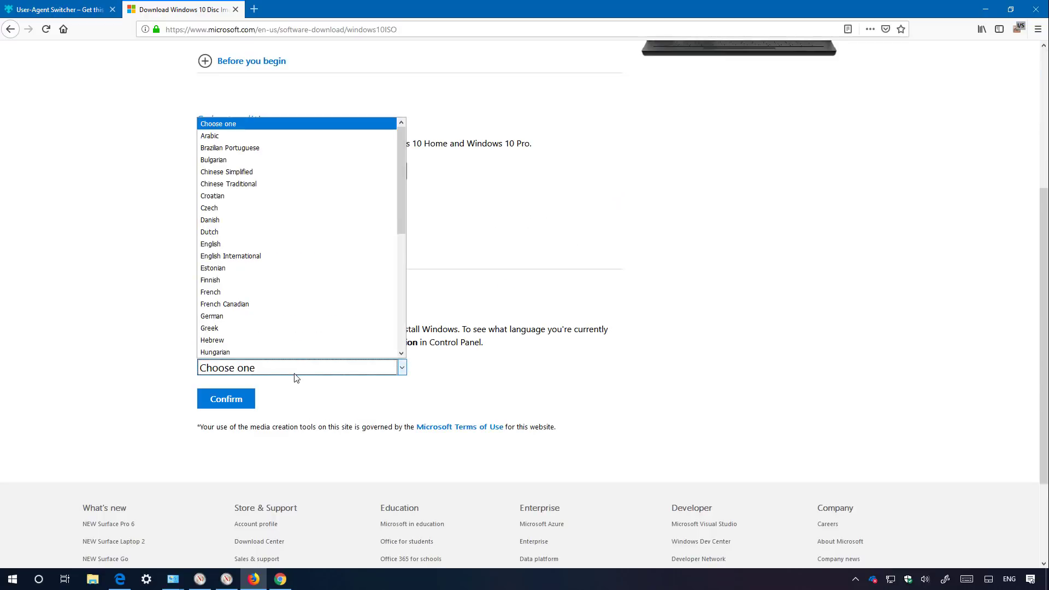
{"action": "left_click", "coordinate": [304, 244]}
- Confirm English as the product language and dismiss the resulting Error message
{"action": "left_click", "coordinate": [236, 401]}
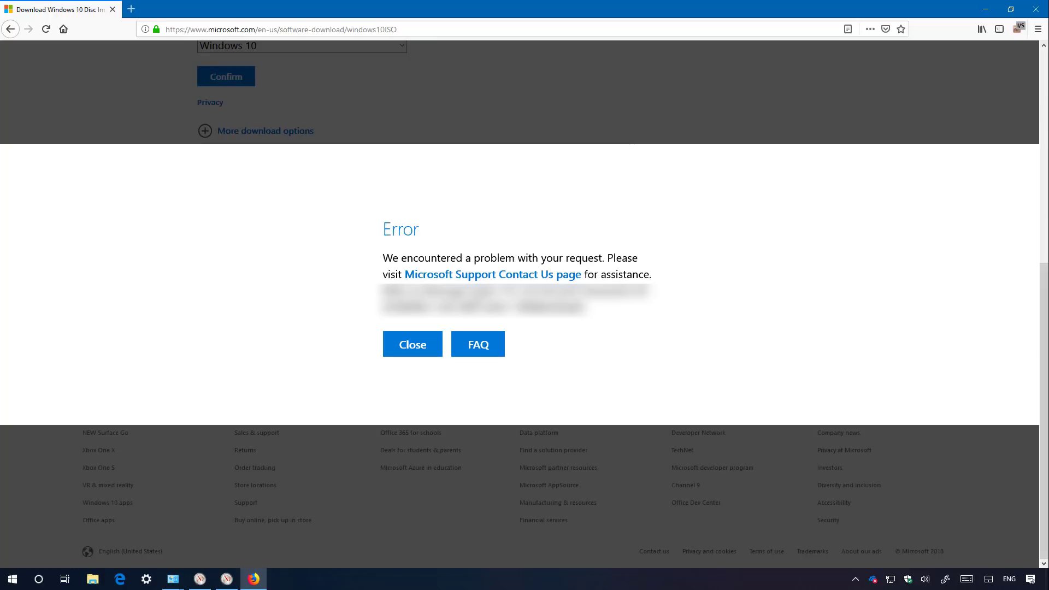
{"action": "left_click", "coordinate": [410, 350]}
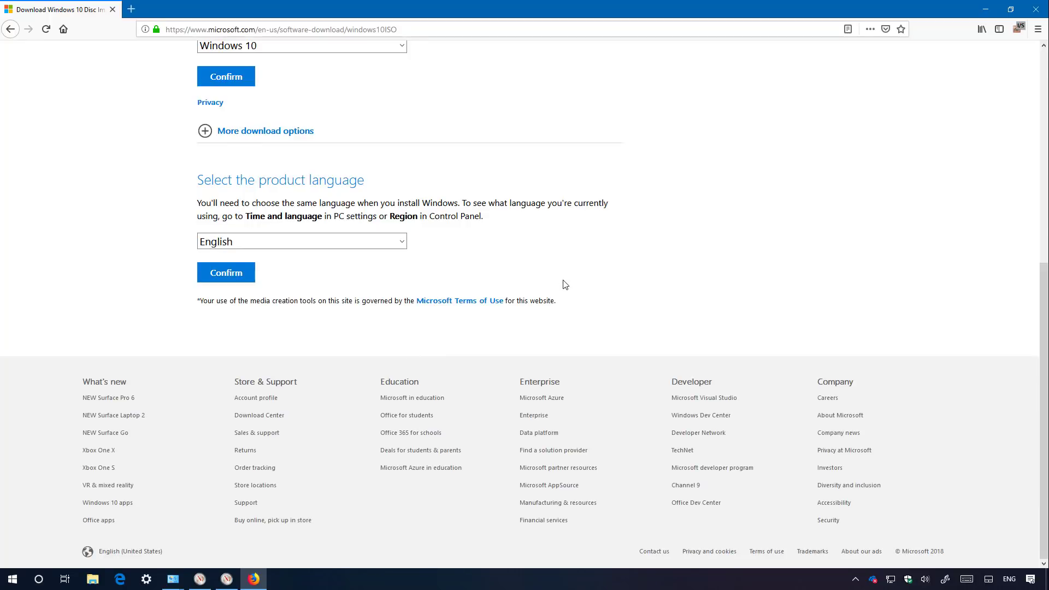